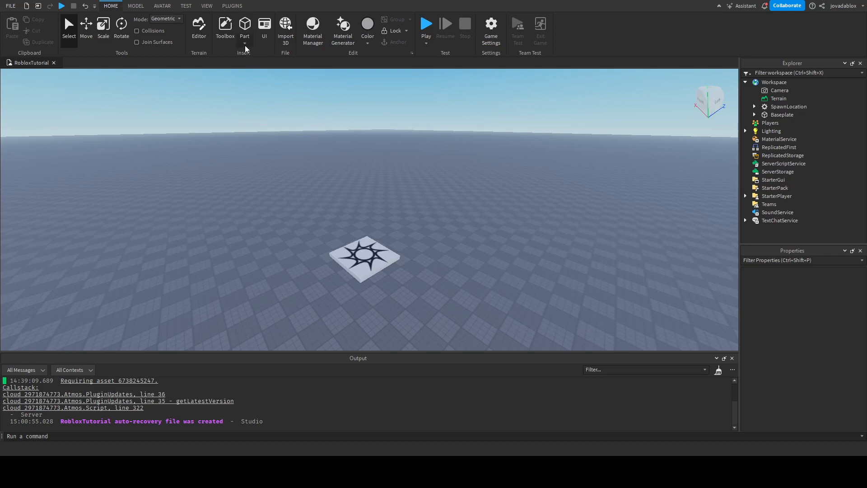
Insert a block part and place it on the baseplate beside the spawn location.
{"action": "left_click", "coordinate": [245, 45]}
{"action": "left_click", "coordinate": [264, 53]}
{"action": "left_click_drag", "start_coordinate": [369, 209], "coordinate": [419, 288]}
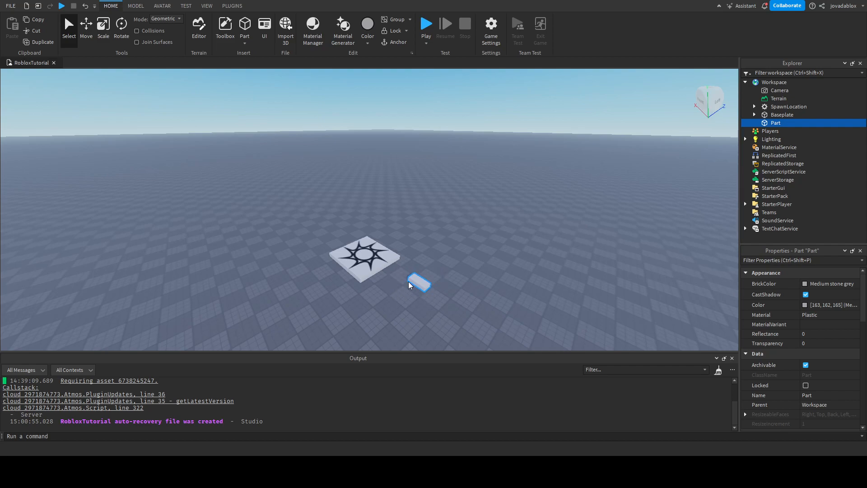
{"action": "left_click", "coordinate": [312, 169]}
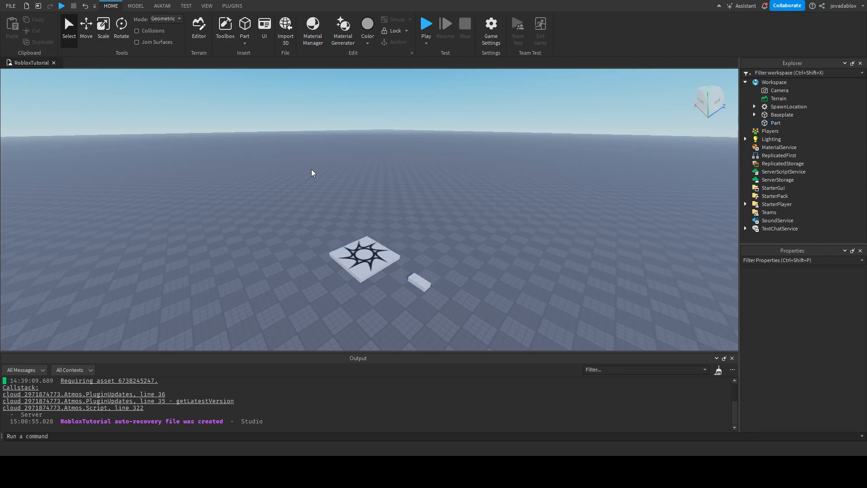
Insert a sphere and a cylinder part and place them on the baseplate near the block.
{"action": "left_click", "coordinate": [245, 44]}
{"action": "left_click", "coordinate": [257, 64]}
{"action": "left_click_drag", "start_coordinate": [367, 207], "coordinate": [446, 267]}
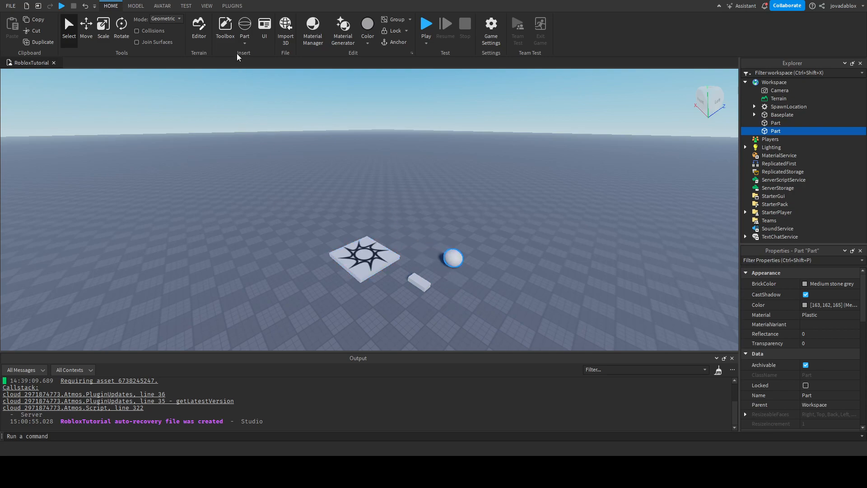
{"action": "left_click", "coordinate": [265, 97]}
{"action": "left_click_drag", "start_coordinate": [369, 207], "coordinate": [488, 293]}
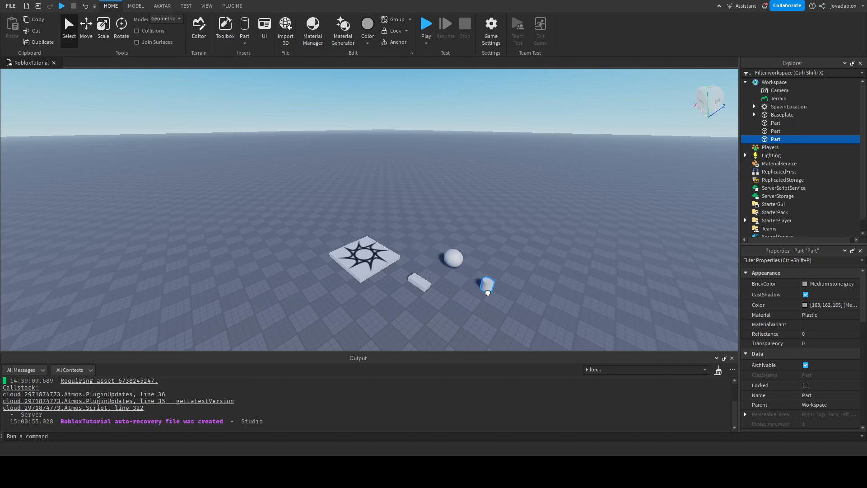
Delete the cylinder and the sphere, keeping only the block beside the spawn location.
{"action": "key", "text": "s"}
{"action": "key", "text": "q"}
{"action": "key", "text": "e"}
{"action": "key", "text": "w"}
{"action": "key", "text": "s"}
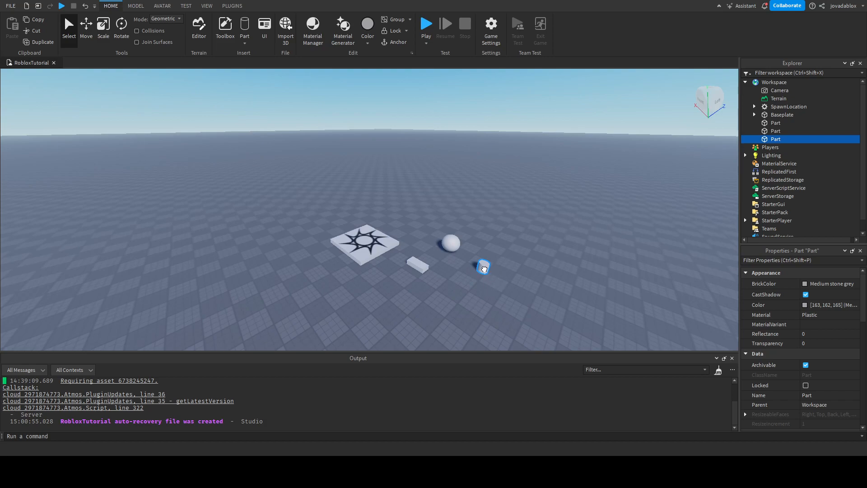
{"action": "key", "text": "Delete"}
{"action": "left_click", "coordinate": [449, 251]}
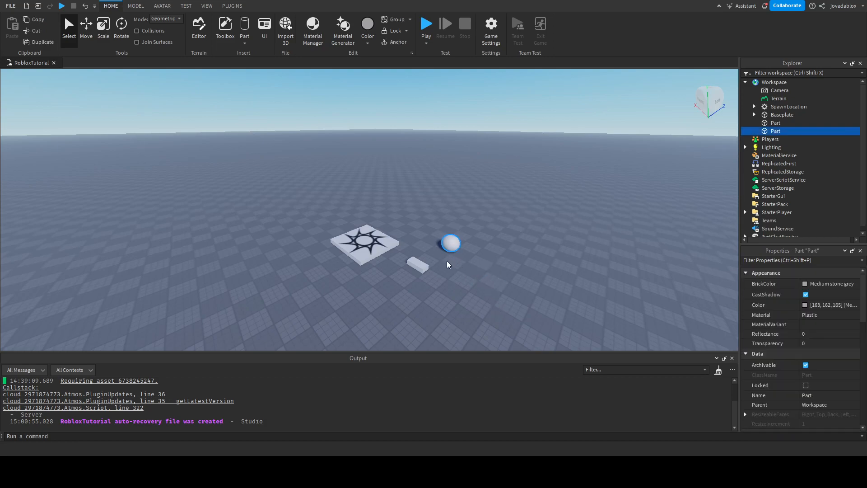
{"action": "key", "text": "Delete"}
Move the block to the opposite side of the spawn location and shift the spawn location slightly away from it.
{"action": "left_click_drag", "start_coordinate": [418, 266], "coordinate": [260, 268]}
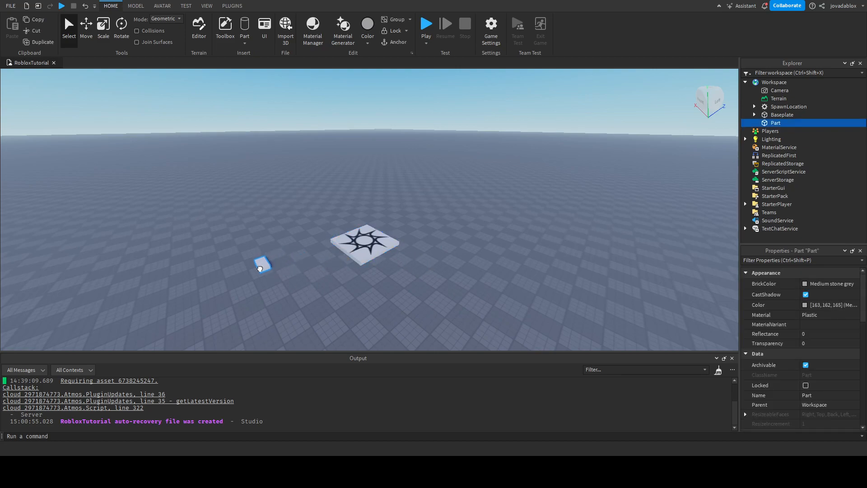
{"action": "mouse_move", "coordinate": [365, 255]}
{"action": "left_mouse_down"}
{"action": "mouse_move", "coordinate": [388, 279]}
{"action": "mouse_move", "coordinate": [377, 253]}
{"action": "left_mouse_up"}
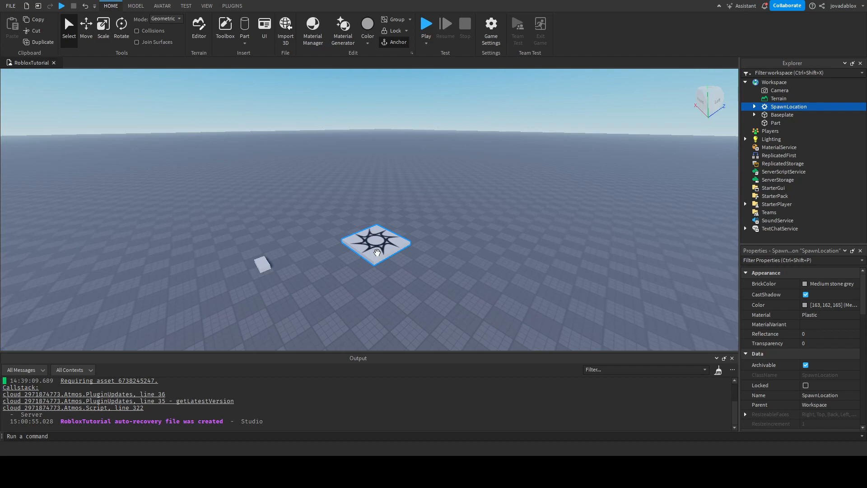
{"action": "left_click_drag", "start_coordinate": [382, 258], "coordinate": [395, 256]}
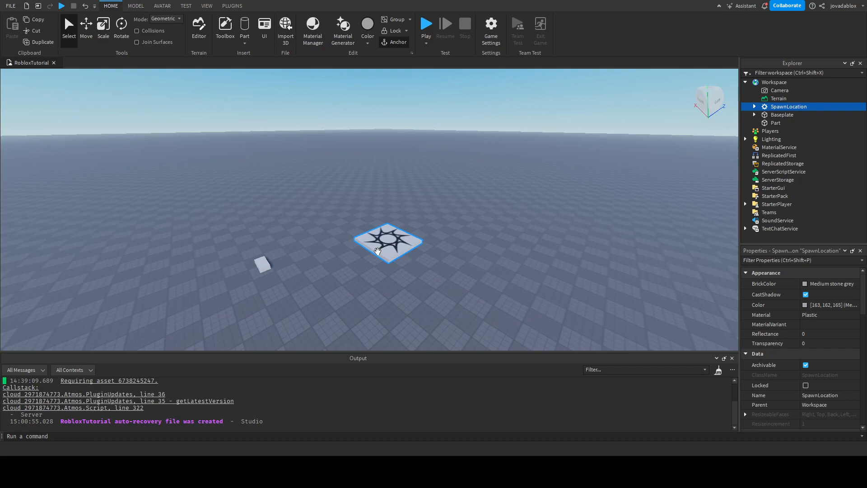
Delete the spawn location and move the block to the spot where it stood.
{"action": "key", "text": "Delete"}
{"action": "left_click_drag", "start_coordinate": [263, 264], "coordinate": [357, 256]}
Fly the camera around the block to view it from several positions and heights above the baseplate.
{"action": "key", "text": "w"}
{"action": "key", "text": "q"}
{"action": "key", "text": "a"}
{"action": "key", "text": "e"}
{"action": "key", "text": "e"}
{"action": "key", "text": "d"}
{"action": "key", "text": "q"}
{"action": "key", "text": "q"}
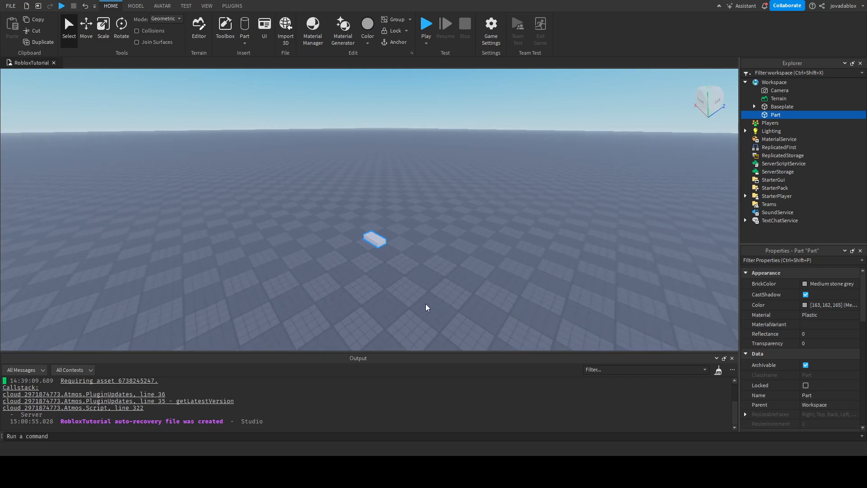
{"action": "key", "text": "e"}
{"action": "key", "text": "a"}
{"action": "key", "text": "q"}
{"action": "key", "text": "d"}
{"action": "key", "text": "w"}
{"action": "key", "text": "s"}
{"action": "key", "text": "a"}
{"action": "key", "text": "w"}
{"action": "key", "text": "d"}
{"action": "key", "text": "s"}
{"action": "key", "text": "a"}
{"action": "key", "text": "w"}
{"action": "key", "text": "d"}
{"action": "key", "text": "s"}
{"action": "key", "text": "a"}
{"action": "key", "text": "w"}
{"action": "key", "text": "s"}
{"action": "key", "text": "d"}
{"action": "key", "text": "w"}
{"action": "key", "text": "a"}
{"action": "key", "text": "s"}
{"action": "key", "text": "d"}
{"action": "key", "text": "w"}
{"action": "key", "text": "s"}
{"action": "key", "text": "a"}
{"action": "key", "text": "w"}
{"action": "key", "text": "d"}
{"action": "right_click_drag", "start_coordinate": [410, 304], "coordinate": [433, 271]}
{"action": "key", "text": "s"}
{"action": "key", "text": "w"}
{"action": "key", "text": "s"}
{"action": "key", "text": "d"}
{"action": "key", "text": "w"}
{"action": "key", "text": "w"}
{"action": "key", "text": "s"}
{"action": "key", "text": "w"}
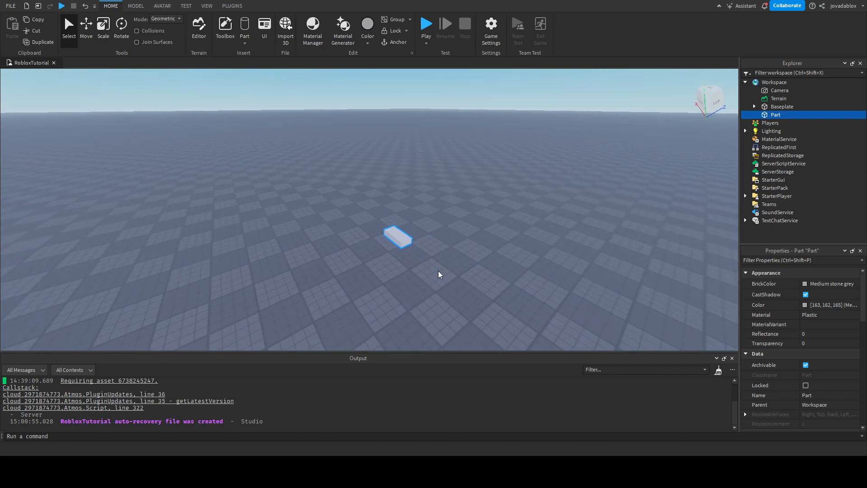
Turn the view and zoom in and out to examine the block from the front, from above and from a distance.
{"action": "right_click_drag", "start_coordinate": [439, 267], "coordinate": [441, 209]}
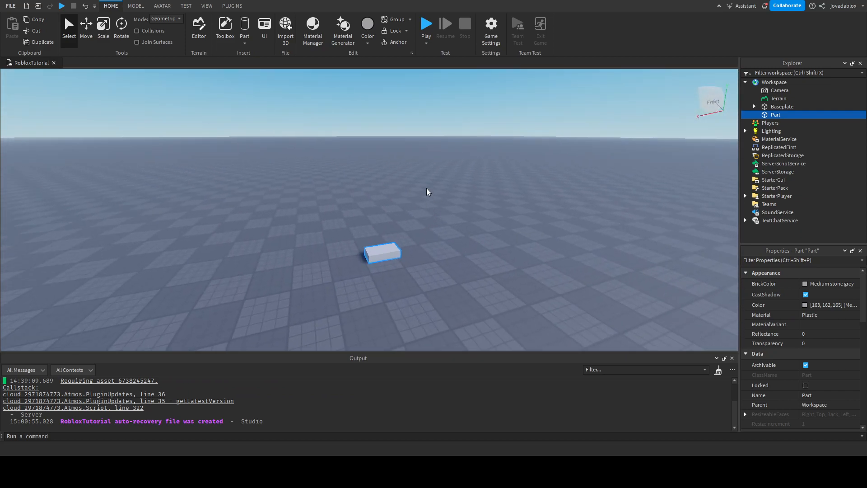
{"action": "right_click_drag", "start_coordinate": [434, 215], "coordinate": [433, 213]}
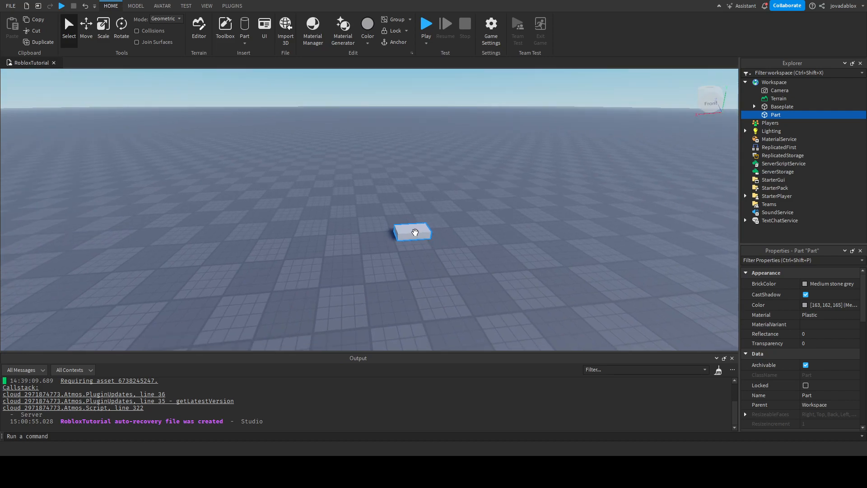
{"action": "scroll", "coordinate": [425, 229], "scroll_direction": "up", "scroll_amount": 8}
{"action": "scroll", "coordinate": [429, 233], "scroll_direction": "down", "scroll_amount": 8}
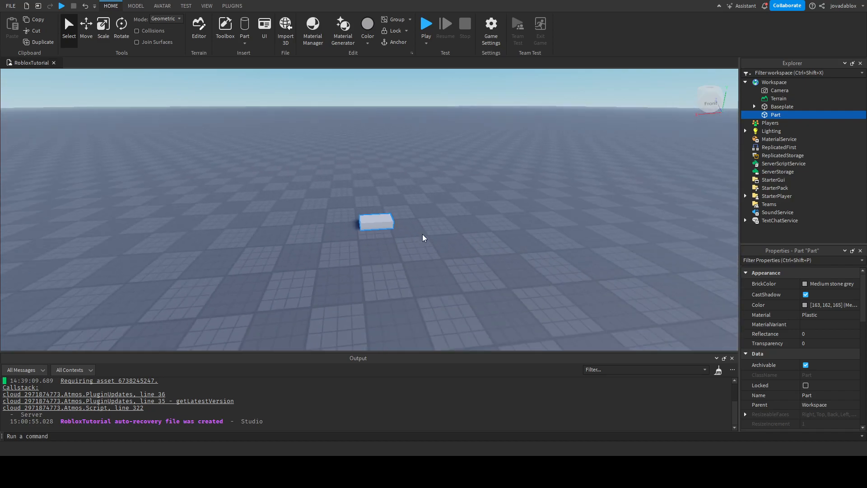
{"action": "scroll", "coordinate": [422, 234], "scroll_direction": "down", "scroll_amount": 3}
{"action": "scroll", "coordinate": [422, 234], "scroll_direction": "up", "scroll_amount": 6}
{"action": "scroll", "coordinate": [397, 233], "scroll_direction": "down", "scroll_amount": 4}
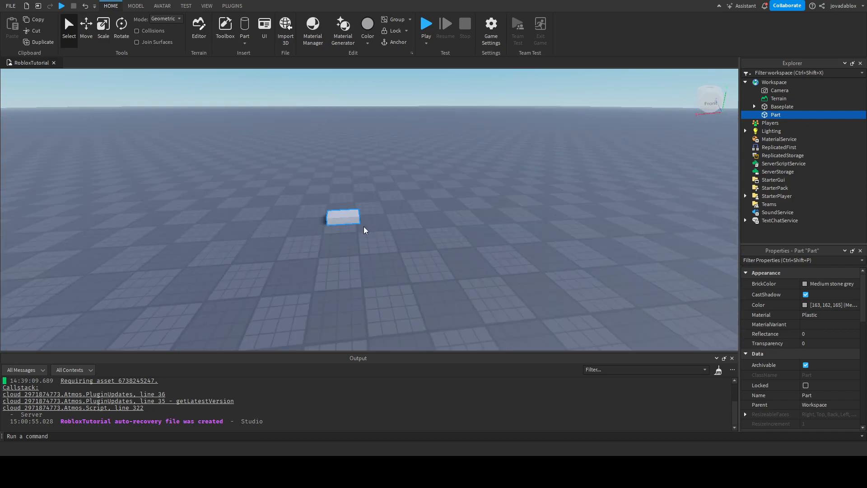
{"action": "scroll", "coordinate": [357, 224], "scroll_direction": "up", "scroll_amount": 3}
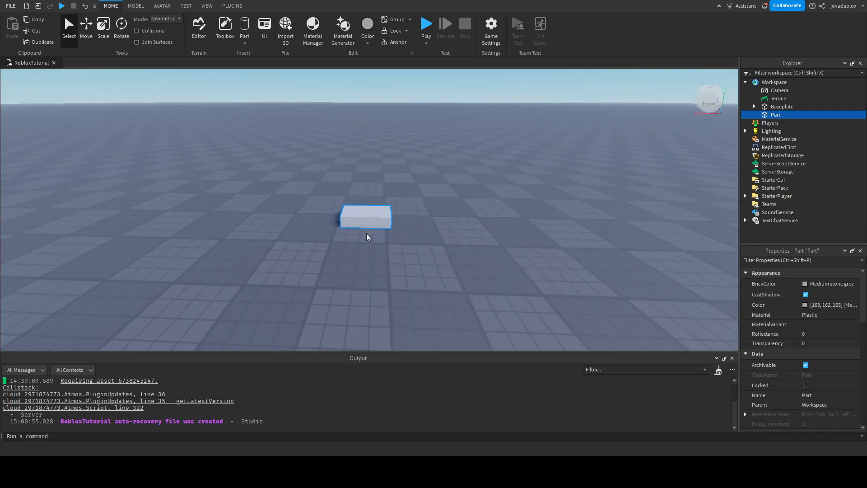
{"action": "scroll", "coordinate": [370, 234], "scroll_direction": "down", "scroll_amount": 10}
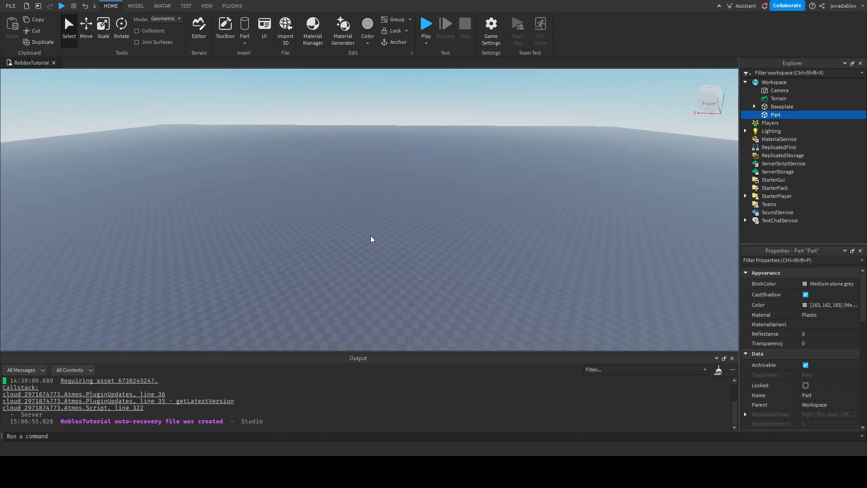
{"action": "scroll", "coordinate": [371, 235], "scroll_direction": "up", "scroll_amount": 5}
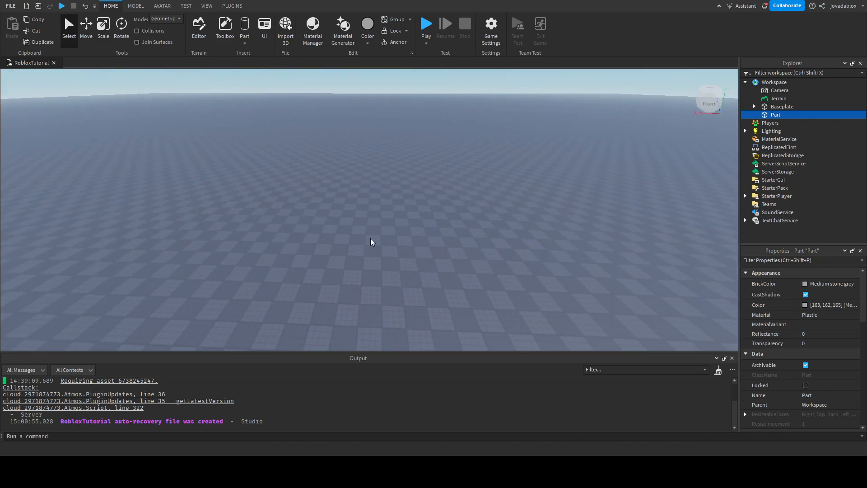
{"action": "right_click_drag", "start_coordinate": [371, 238], "coordinate": [367, 232]}
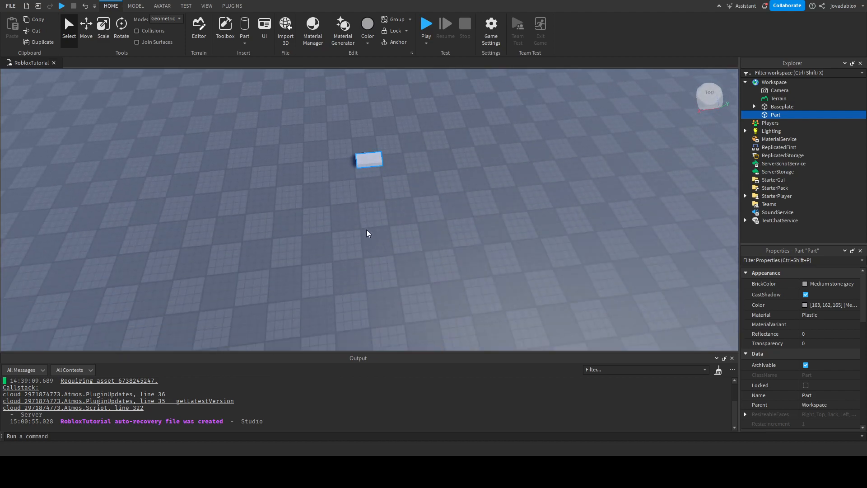
{"action": "scroll", "coordinate": [371, 192], "scroll_direction": "up", "scroll_amount": 4}
{"action": "scroll", "coordinate": [372, 188], "scroll_direction": "down", "scroll_amount": 4}
{"action": "right_click_drag", "start_coordinate": [373, 188], "coordinate": [402, 203]}
{"action": "scroll", "coordinate": [402, 202], "scroll_direction": "down", "scroll_amount": 2}
{"action": "key", "text": "d"}
{"action": "key", "text": "a"}
{"action": "key", "text": "q"}
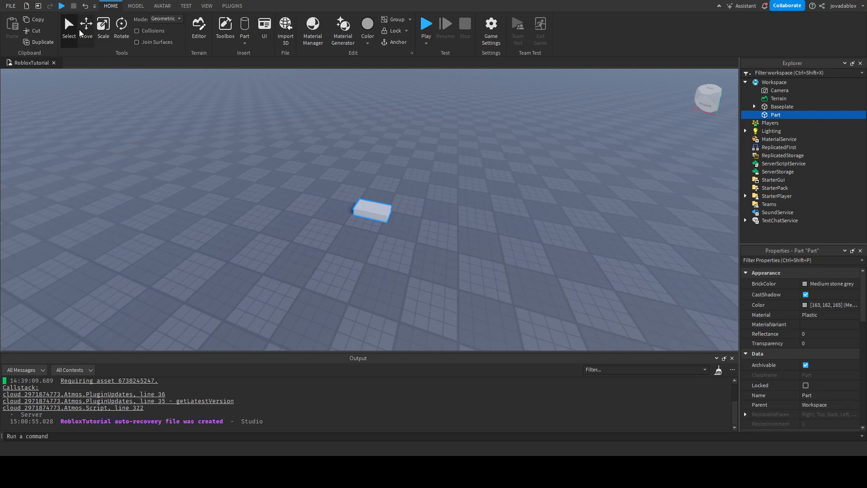
Nudge the block slightly across the baseplate with the Select tool.
{"action": "left_click", "coordinate": [72, 35]}
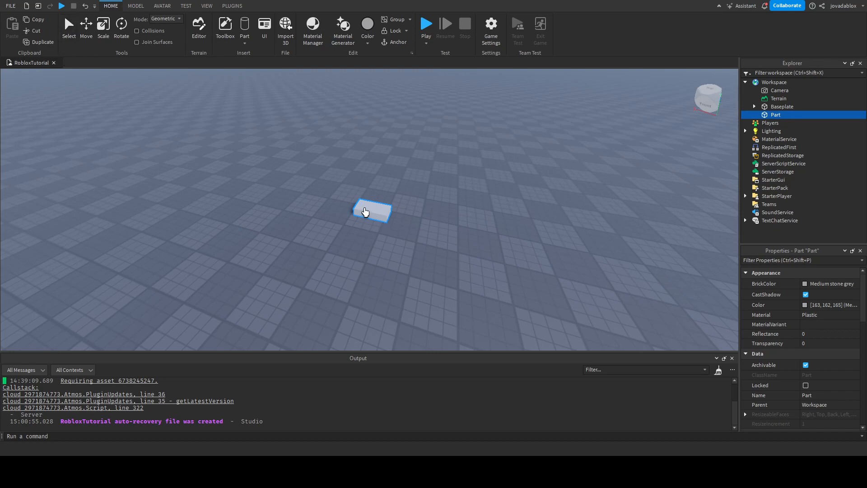
{"action": "right_click_drag", "start_coordinate": [362, 216], "coordinate": [264, 118]}
{"action": "left_click", "coordinate": [86, 29]}
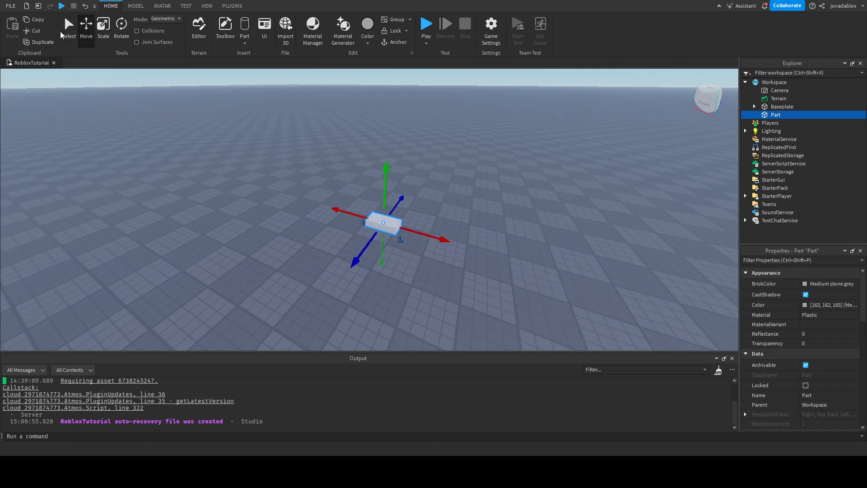
{"action": "left_click", "coordinate": [69, 30]}
{"action": "mouse_move", "coordinate": [378, 228]}
{"action": "left_mouse_down"}
{"action": "mouse_move", "coordinate": [373, 242]}
{"action": "mouse_move", "coordinate": [379, 228]}
{"action": "left_mouse_up"}
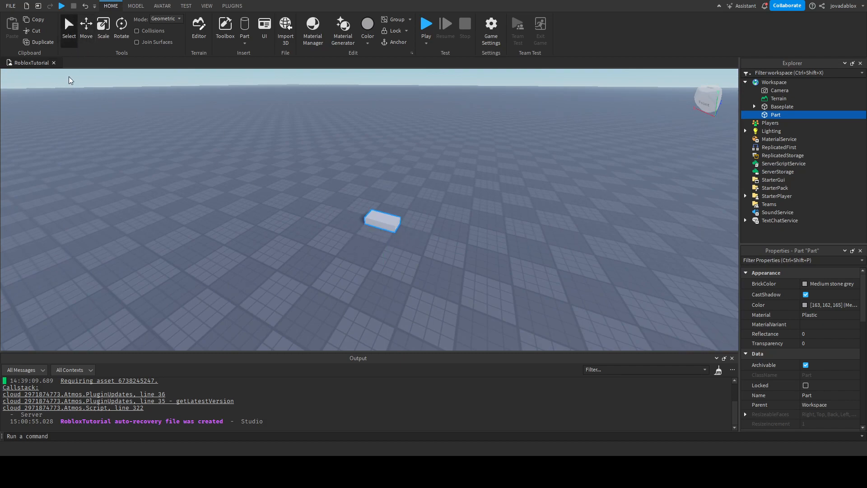
Shift the block along its X, Y and Z axes with the Move tool.
{"action": "left_click", "coordinate": [83, 36]}
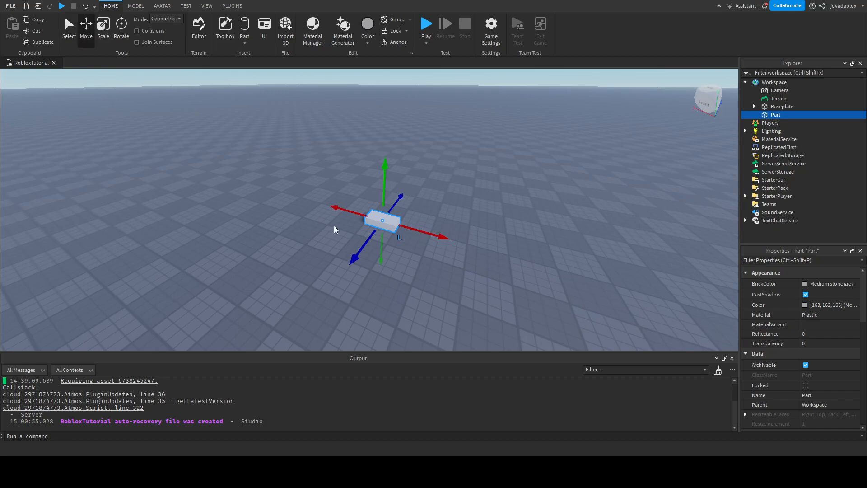
{"action": "right_click_drag", "start_coordinate": [461, 213], "coordinate": [475, 213]}
{"action": "left_click_drag", "start_coordinate": [414, 231], "coordinate": [404, 233]}
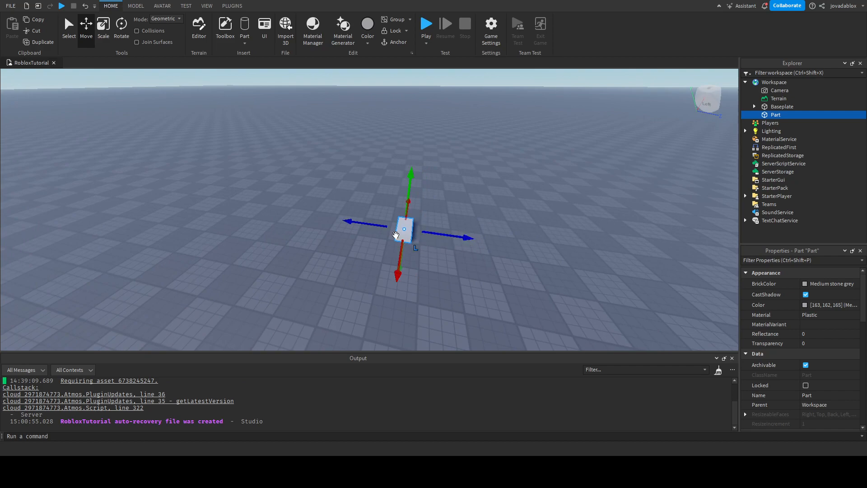
{"action": "right_click_drag", "start_coordinate": [482, 225], "coordinate": [486, 220]}
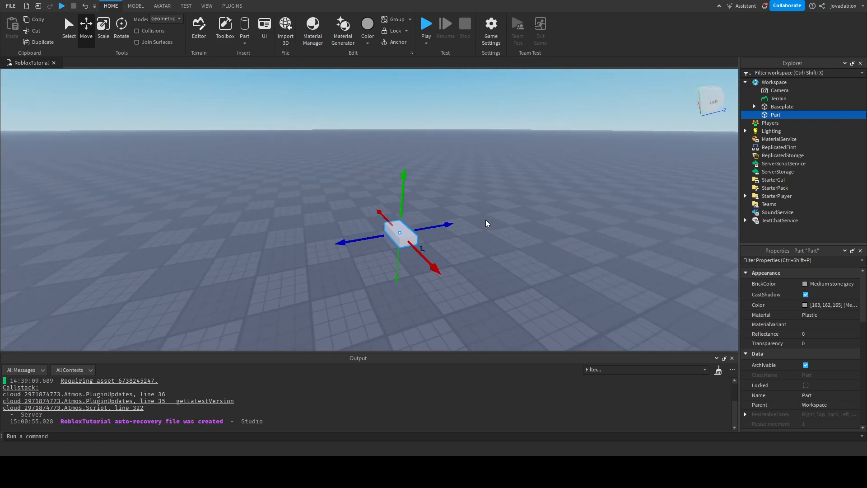
{"action": "left_click_drag", "start_coordinate": [430, 228], "coordinate": [465, 224]}
{"action": "mouse_move", "coordinate": [377, 239]}
{"action": "left_mouse_down"}
{"action": "mouse_move", "coordinate": [341, 244]}
{"action": "mouse_move", "coordinate": [368, 238]}
{"action": "left_mouse_up"}
{"action": "left_click_drag", "start_coordinate": [411, 203], "coordinate": [433, 198]}
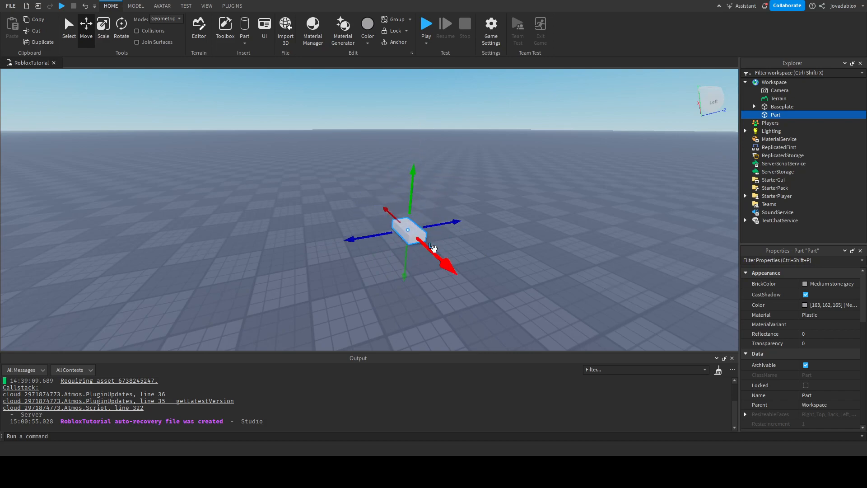
{"action": "left_click_drag", "start_coordinate": [441, 264], "coordinate": [442, 295]}
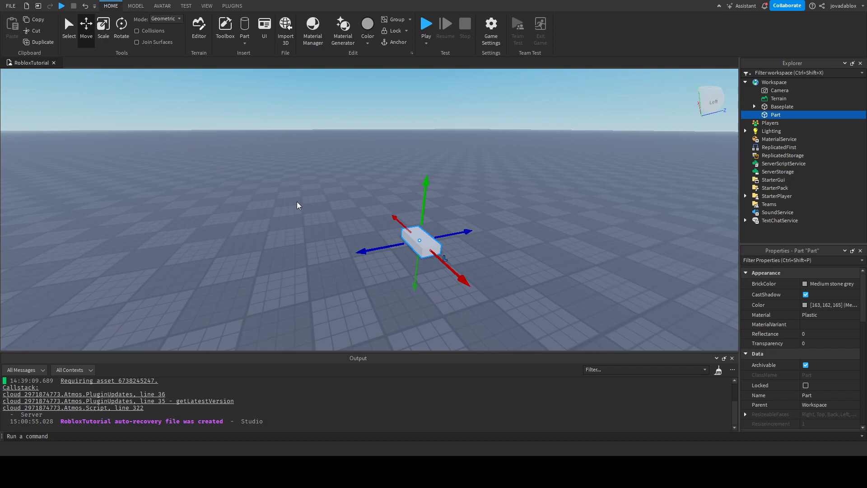
Scale the block up in length, height and width so it becomes a large box.
{"action": "scroll", "coordinate": [408, 219], "scroll_direction": "down", "scroll_amount": 2}
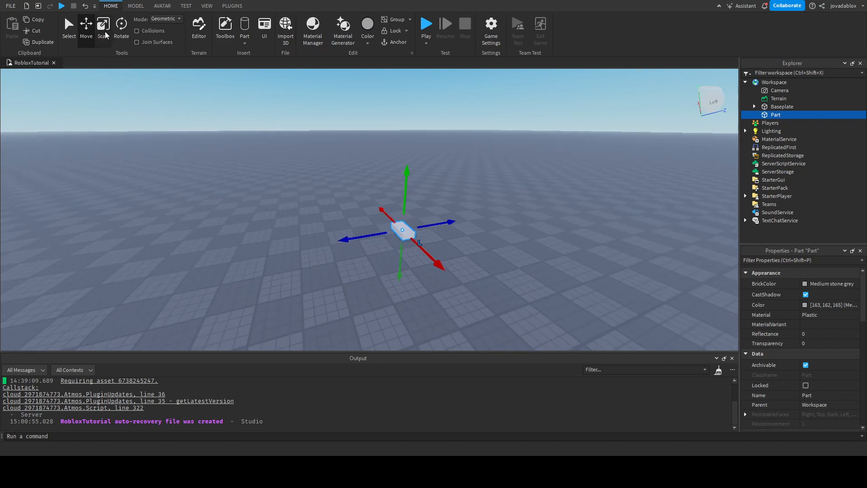
{"action": "left_click", "coordinate": [104, 27]}
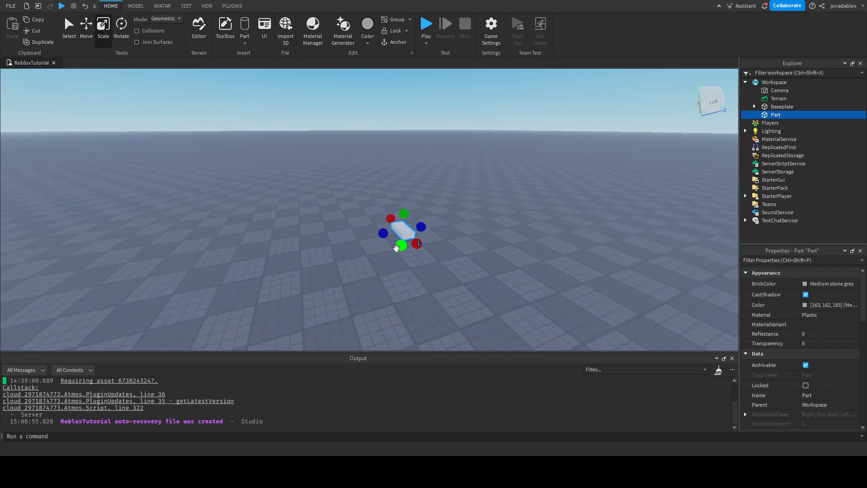
{"action": "left_click_drag", "start_coordinate": [425, 233], "coordinate": [472, 265]}
{"action": "left_click_drag", "start_coordinate": [437, 218], "coordinate": [445, 172]}
{"action": "left_click_drag", "start_coordinate": [392, 225], "coordinate": [385, 242]}
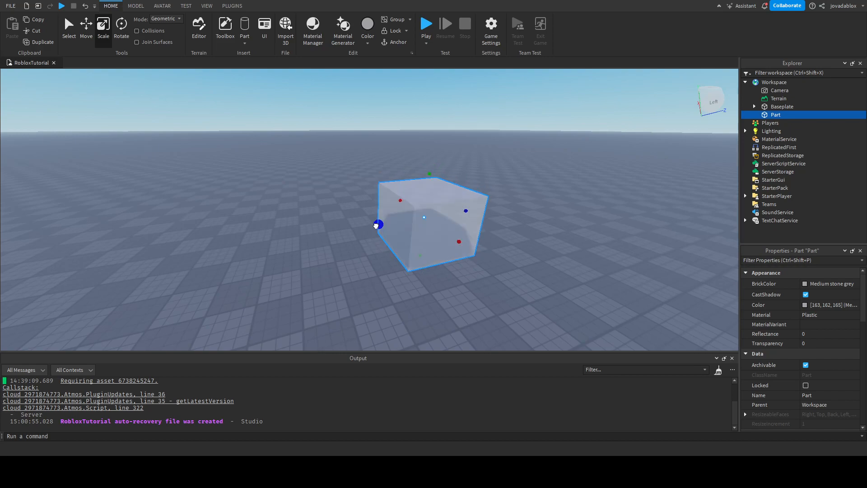
{"action": "left_click_drag", "start_coordinate": [448, 255], "coordinate": [461, 262]}
Rotate the large box about its axes with the Rotate tool so it sits tilted, and view it from behind.
{"action": "key", "text": "s"}
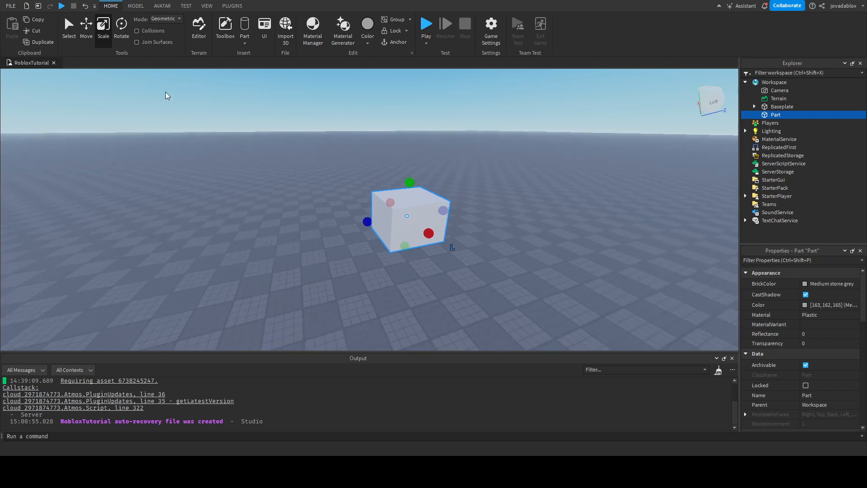
{"action": "key", "text": "d"}
{"action": "key", "text": "w"}
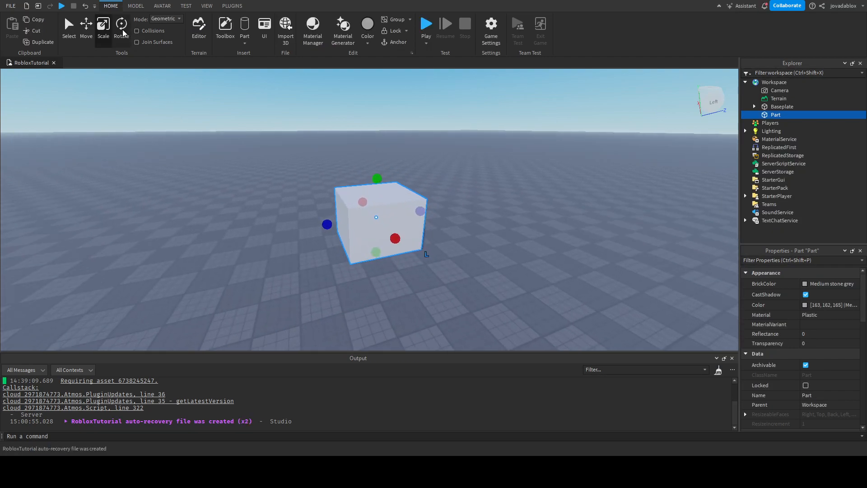
{"action": "left_click", "coordinate": [121, 27]}
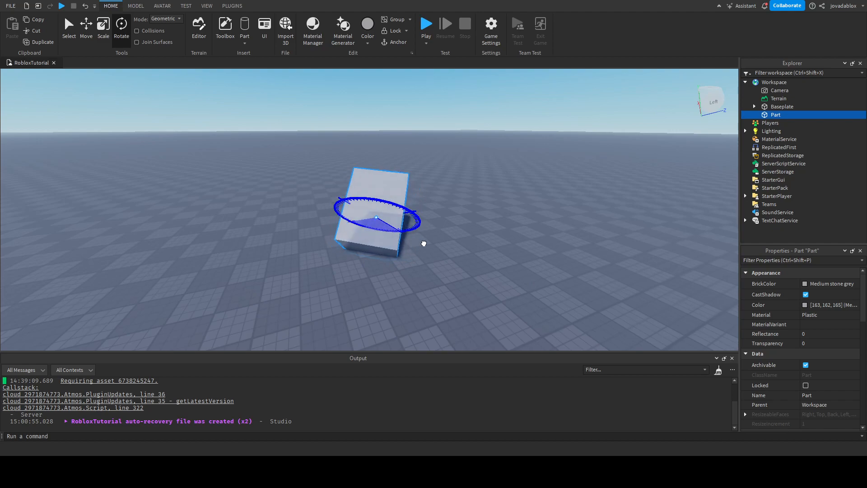
{"action": "left_click", "coordinate": [513, 234]}
{"action": "left_click", "coordinate": [410, 228]}
{"action": "right_click_drag", "start_coordinate": [442, 220], "coordinate": [447, 224]}
{"action": "key", "text": "d"}
{"action": "key", "text": "s"}
{"action": "key", "text": "d"}
{"action": "key", "text": "w"}
{"action": "key", "text": "s"}
{"action": "key", "text": "w"}
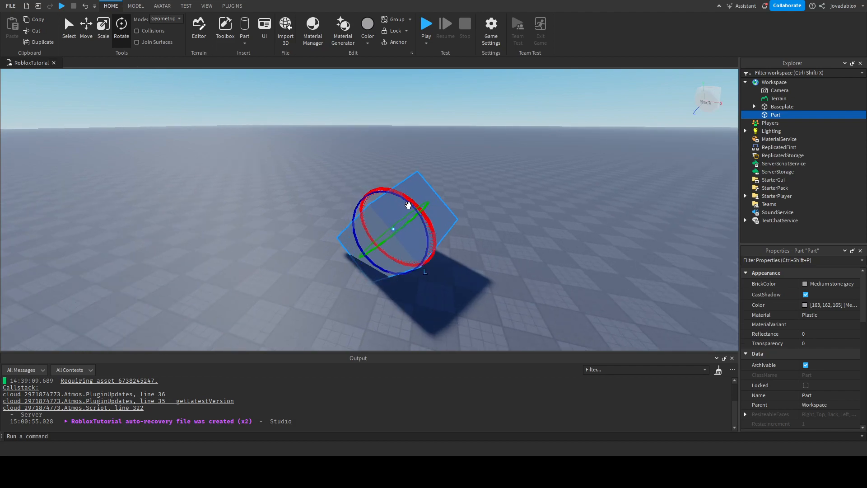
Undo the last rotation of the large box and shift it slightly along its green axis with the Move tool.
{"action": "key", "text": "ctrl+1"}
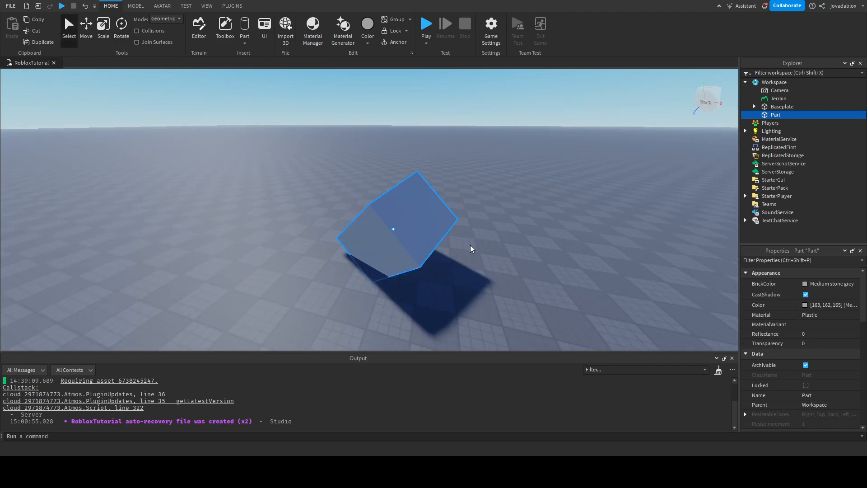
{"action": "key", "text": "ctrl+z"}
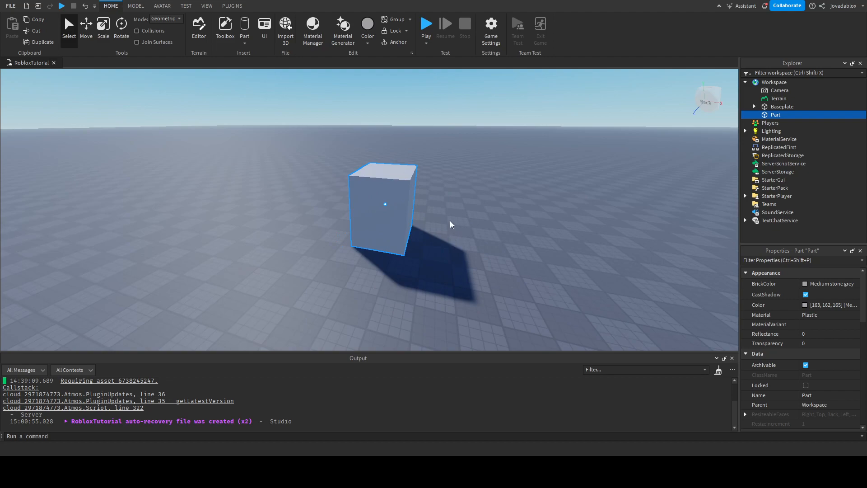
{"action": "key", "text": "ctrl+2"}
{"action": "left_click_drag", "start_coordinate": [423, 208], "coordinate": [424, 220]}
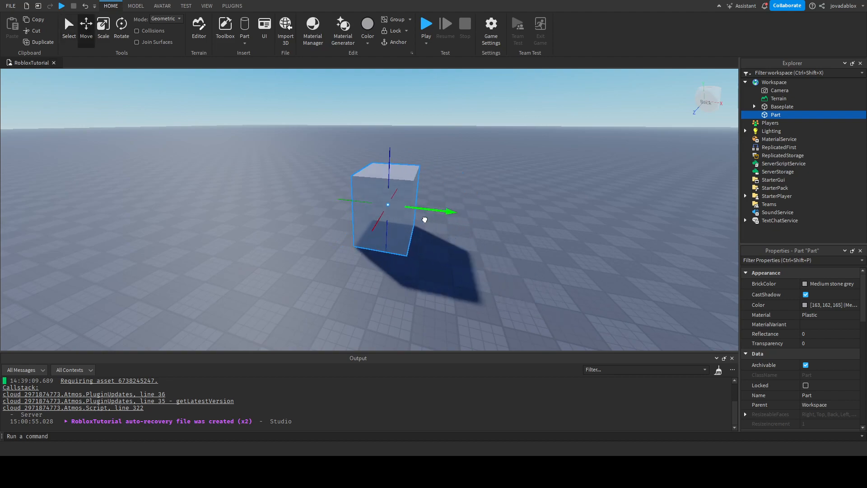
Reduce the box's height and adjust its width slightly with the Scale tool.
{"action": "key", "text": "ctrl+4"}
{"action": "left_click_drag", "start_coordinate": [391, 160], "coordinate": [395, 177]}
{"action": "mouse_move", "coordinate": [431, 212]}
{"action": "left_mouse_down"}
{"action": "mouse_move", "coordinate": [469, 219]}
{"action": "mouse_move", "coordinate": [436, 216]}
{"action": "left_mouse_up"}
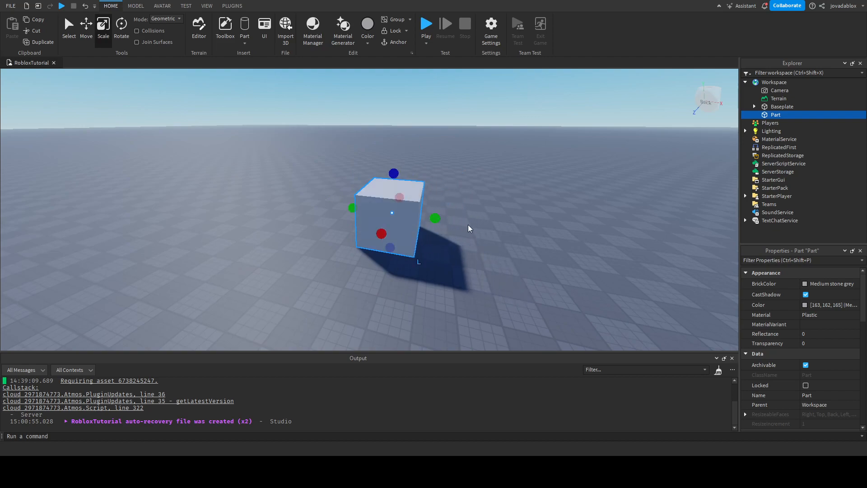
Rotate the box about its red axis with the Rotate tool and view it from its left side.
{"action": "key", "text": "ctrl+3"}
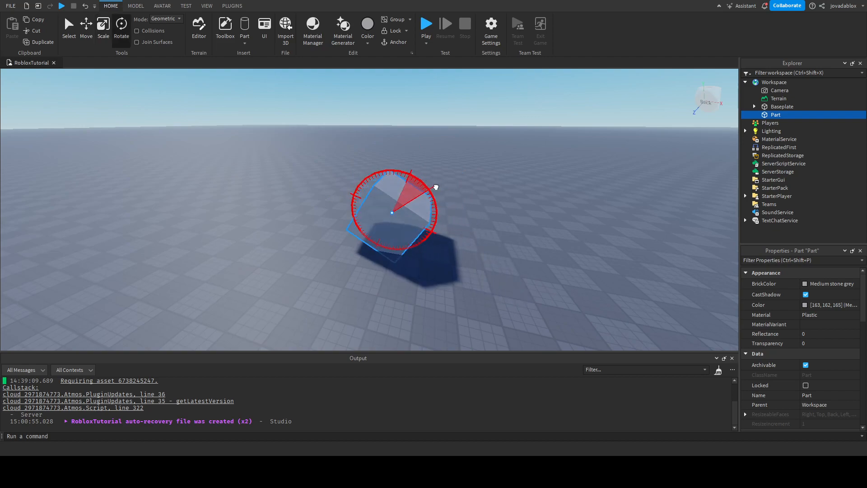
{"action": "right_click_drag", "start_coordinate": [496, 235], "coordinate": [496, 235]}
{"action": "key", "text": "d"}
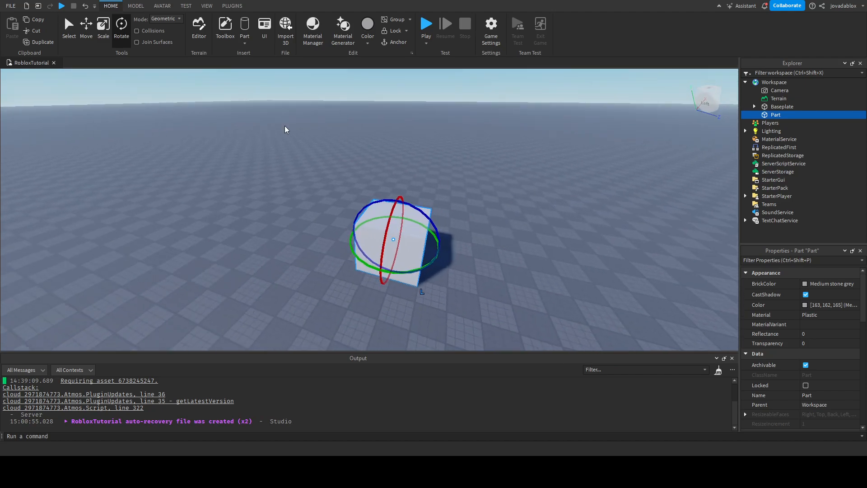
Reposition the box a short distance across the baseplate with the Select tool.
{"action": "left_click", "coordinate": [69, 26]}
{"action": "left_click_drag", "start_coordinate": [357, 234], "coordinate": [381, 239]}
{"action": "scroll", "coordinate": [482, 244], "scroll_direction": "up", "scroll_amount": 2}
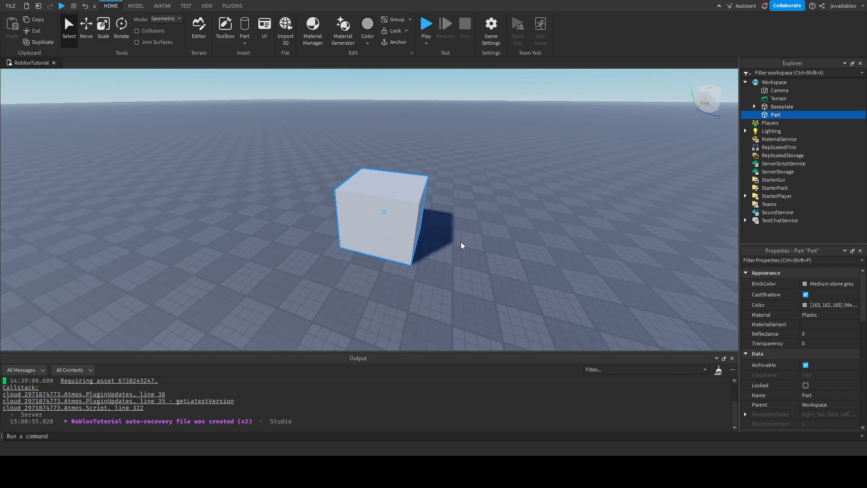
{"action": "key", "text": "d"}
{"action": "right_click_drag", "start_coordinate": [475, 244], "coordinate": [477, 244]}
{"action": "key", "text": "s"}
{"action": "key", "text": "w"}
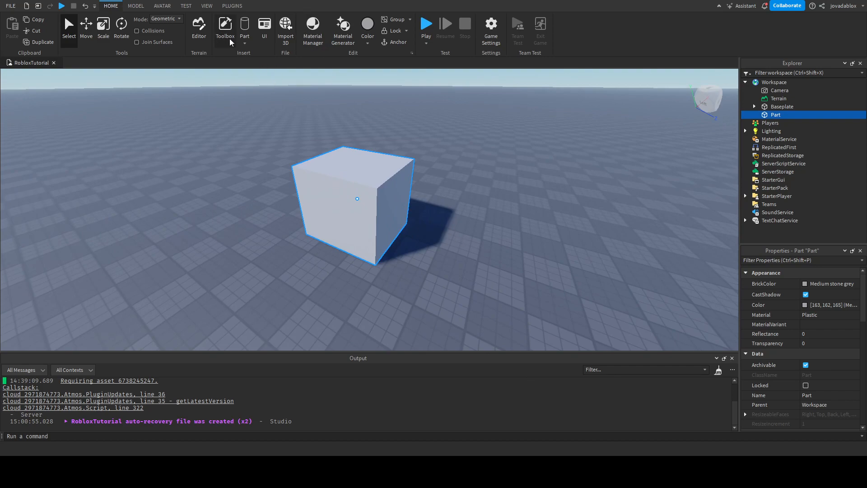
Open the Toolbox and browse its Images, Meshes and Plugins asset categories.
{"action": "left_click", "coordinate": [225, 28]}
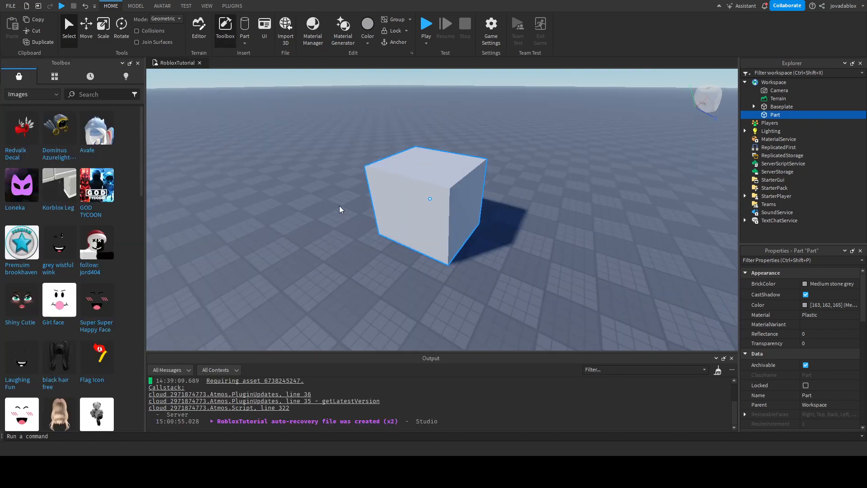
{"action": "scroll", "coordinate": [306, 212], "scroll_direction": "down", "scroll_amount": 5}
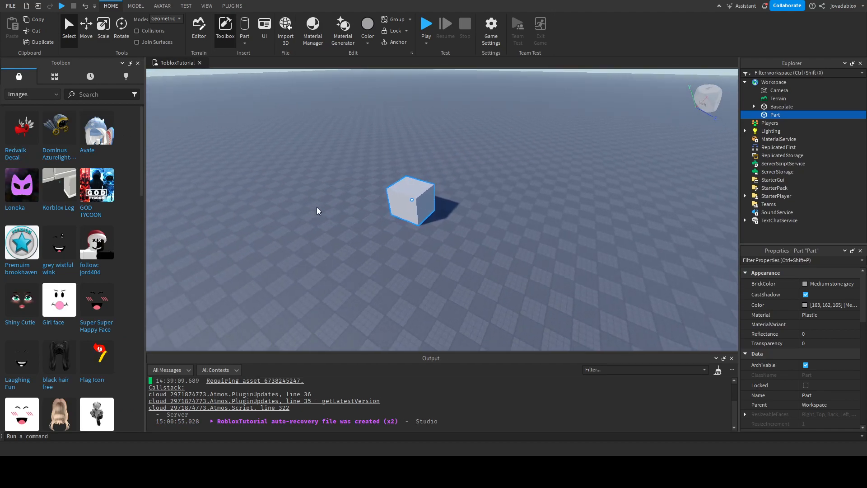
{"action": "scroll", "coordinate": [317, 211], "scroll_direction": "down", "scroll_amount": 3}
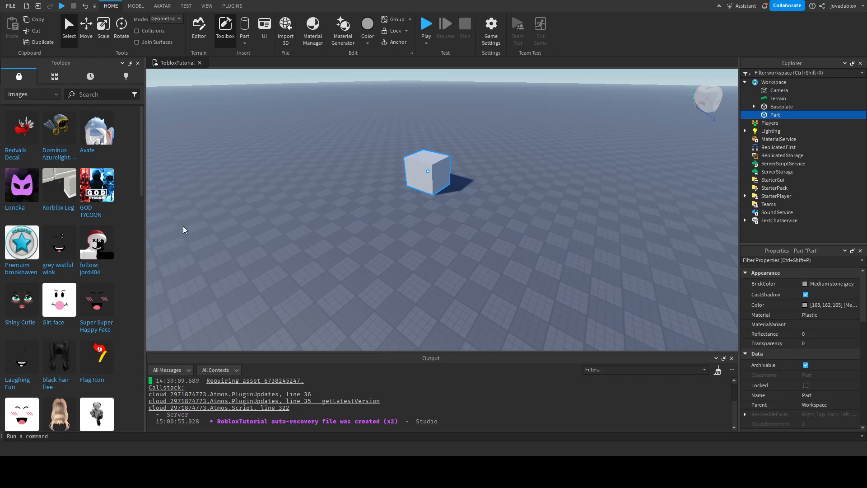
{"action": "left_click", "coordinate": [34, 97]}
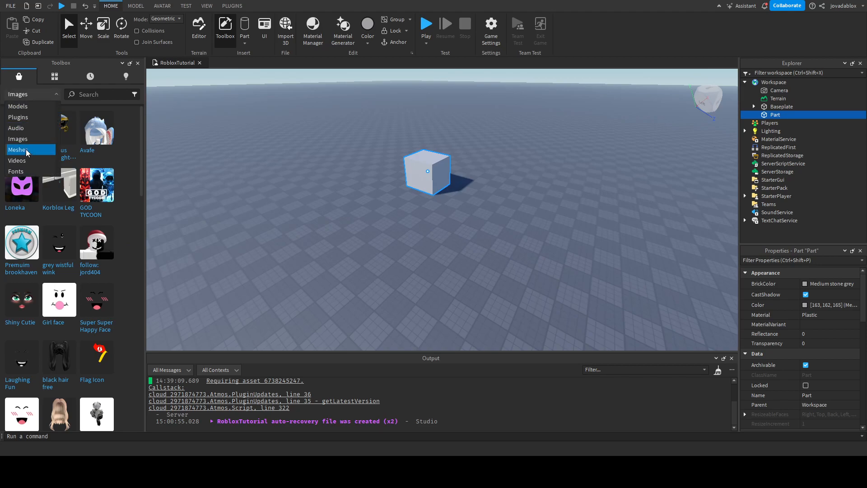
{"action": "left_click", "coordinate": [22, 138]}
{"action": "left_click", "coordinate": [28, 94]}
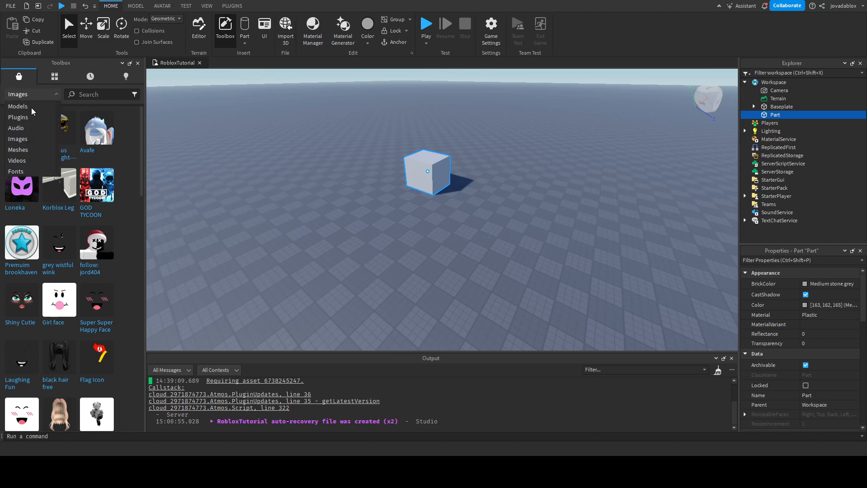
{"action": "left_click", "coordinate": [30, 152]}
{"action": "left_click", "coordinate": [23, 94]}
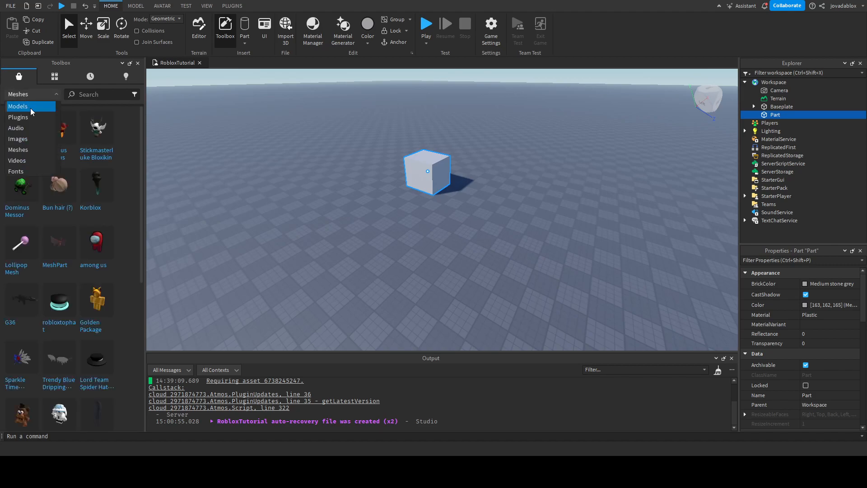
{"action": "left_click", "coordinate": [18, 118]}
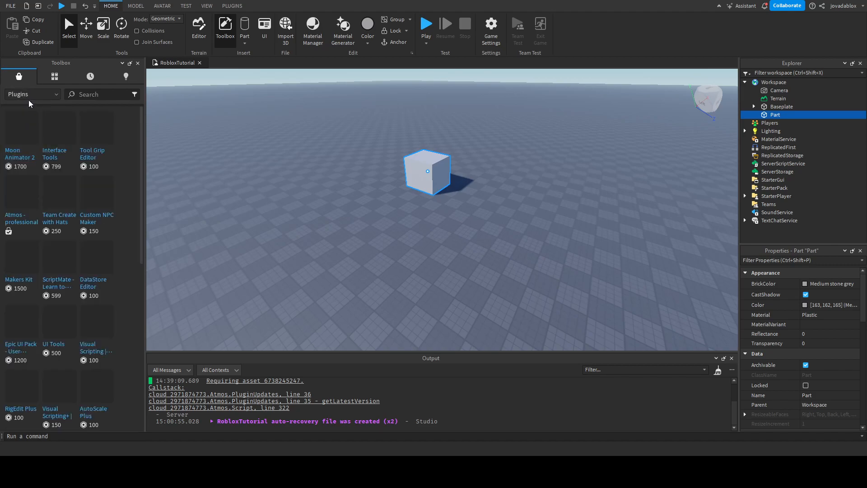
Switch the Toolbox to Models and insert the Car model on the baseplate near the box.
{"action": "left_click", "coordinate": [28, 95]}
{"action": "left_click", "coordinate": [20, 106]}
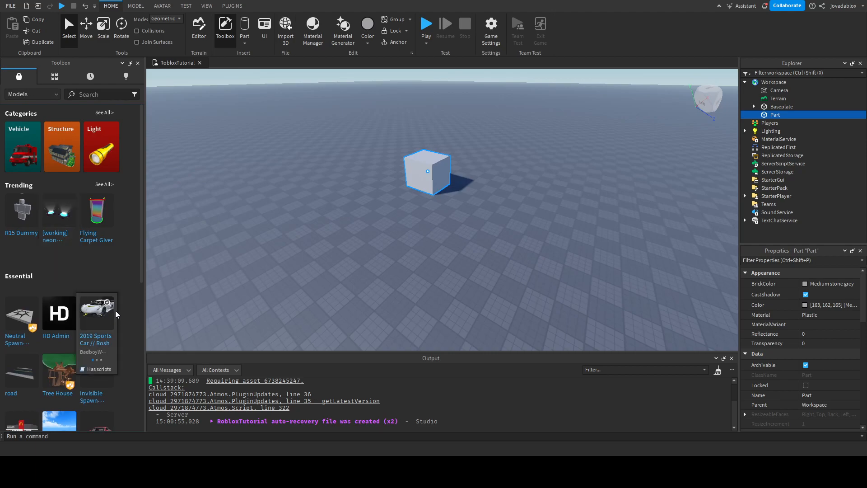
{"action": "mouse_move", "coordinate": [54, 324]}
{"action": "scroll", "coordinate": [91, 298], "scroll_direction": "down", "scroll_amount": 5}
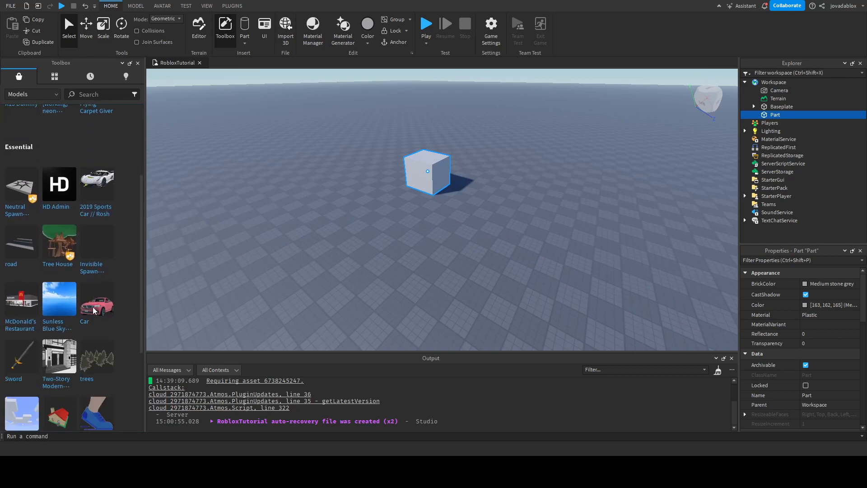
{"action": "mouse_move", "coordinate": [93, 229]}
{"action": "left_click_drag", "start_coordinate": [94, 229], "coordinate": [341, 228]}
Insert the Sword model from the Toolbox onto the baseplate near the box and the car.
{"action": "right_click_drag", "start_coordinate": [432, 228], "coordinate": [433, 228]}
{"action": "key", "text": "w"}
{"action": "key", "text": "s"}
{"action": "left_click_drag", "start_coordinate": [21, 283], "coordinate": [323, 213]}
Insert the Tree House model beside the car and inspect it from above.
{"action": "left_click_drag", "start_coordinate": [59, 167], "coordinate": [605, 183]}
{"action": "right_click_drag", "start_coordinate": [555, 240], "coordinate": [555, 240]}
{"action": "key", "text": "s"}
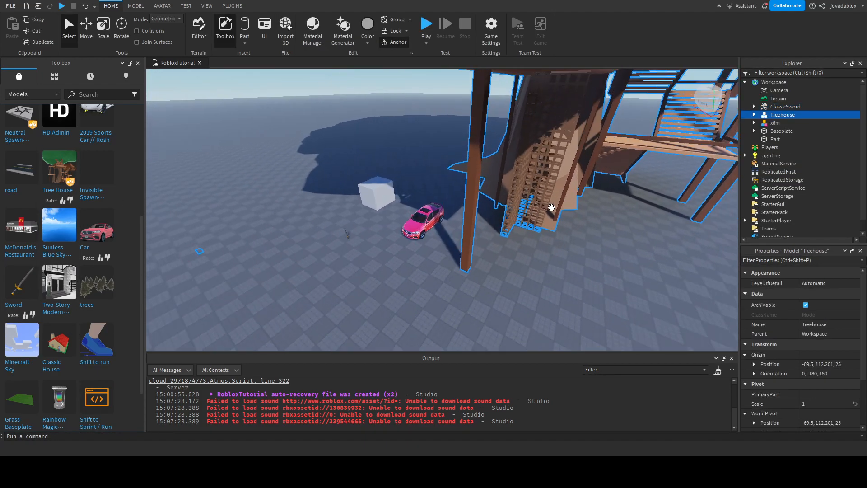
{"action": "key", "text": "e"}
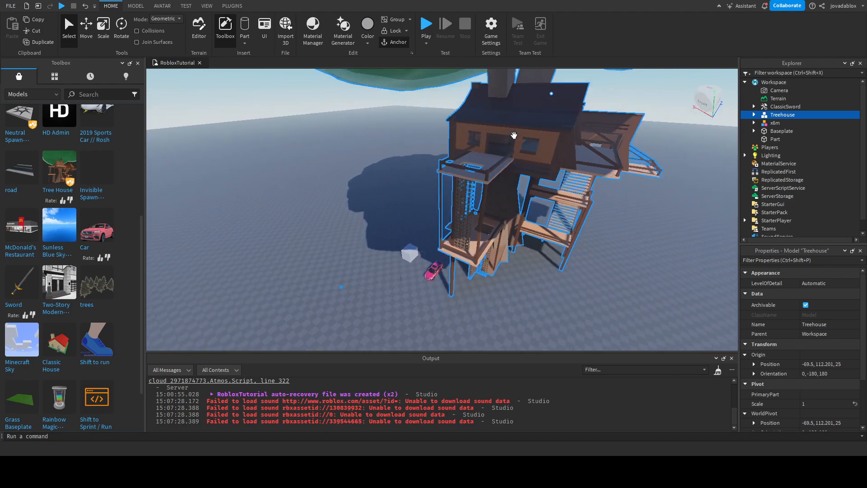
{"action": "key", "text": "s"}
{"action": "key", "text": "a"}
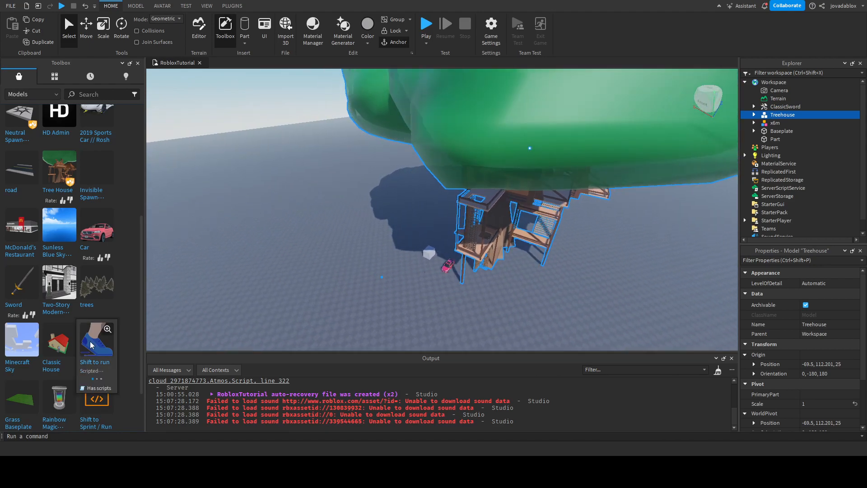
Add the Shift to run model and the Grass Baseplate model from the Toolbox to the scene.
{"action": "left_click_drag", "start_coordinate": [93, 344], "coordinate": [341, 281]}
{"action": "key", "text": "w"}
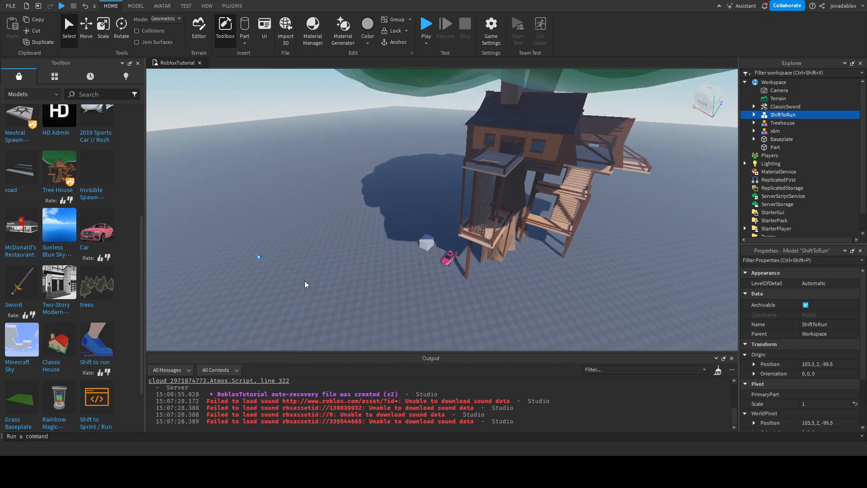
{"action": "scroll", "coordinate": [72, 280], "scroll_direction": "down", "scroll_amount": 6}
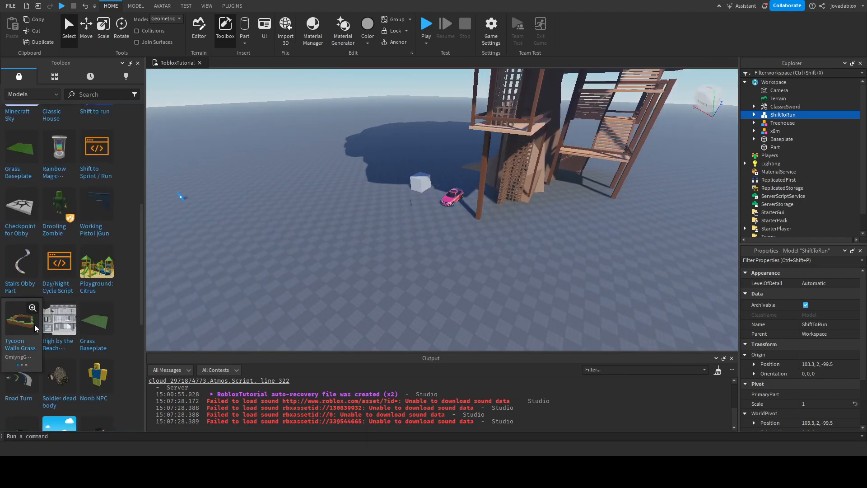
{"action": "scroll", "coordinate": [63, 307], "scroll_direction": "down", "scroll_amount": 1}
{"action": "left_click_drag", "start_coordinate": [144, 256], "coordinate": [315, 197]}
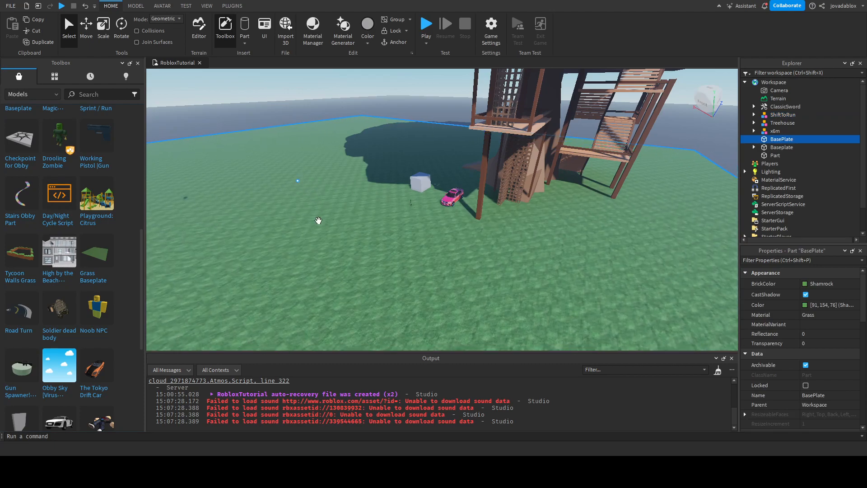
Insert the Working Car and Table models onto the grass in front of the tree house.
{"action": "scroll", "coordinate": [97, 324], "scroll_direction": "down", "scroll_amount": 3}
{"action": "scroll", "coordinate": [112, 336], "scroll_direction": "down", "scroll_amount": 3}
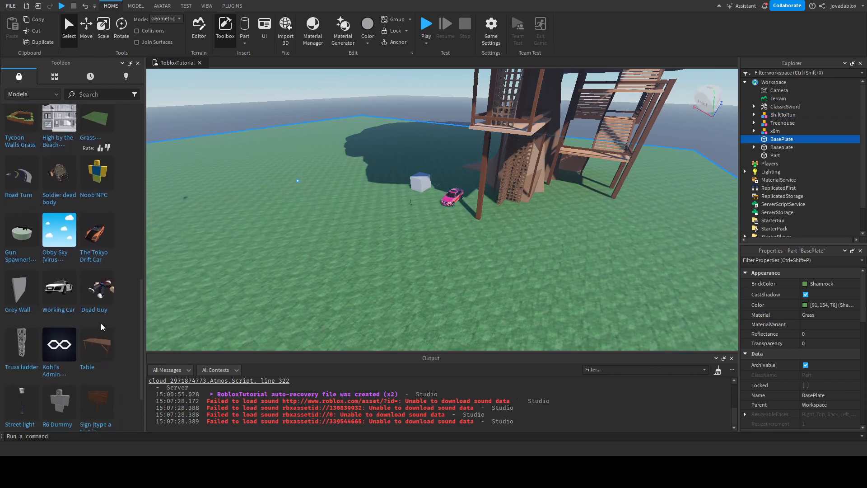
{"action": "left_click_drag", "start_coordinate": [59, 289], "coordinate": [373, 230]}
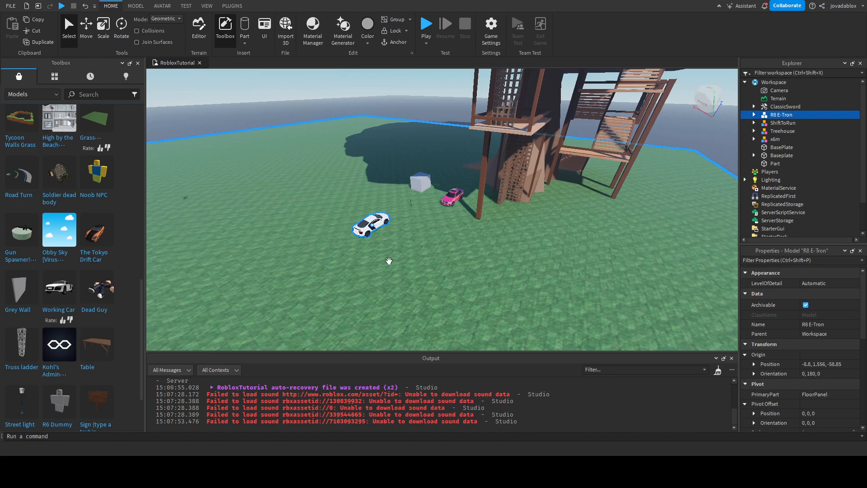
{"action": "scroll", "coordinate": [59, 324], "scroll_direction": "down", "scroll_amount": 4}
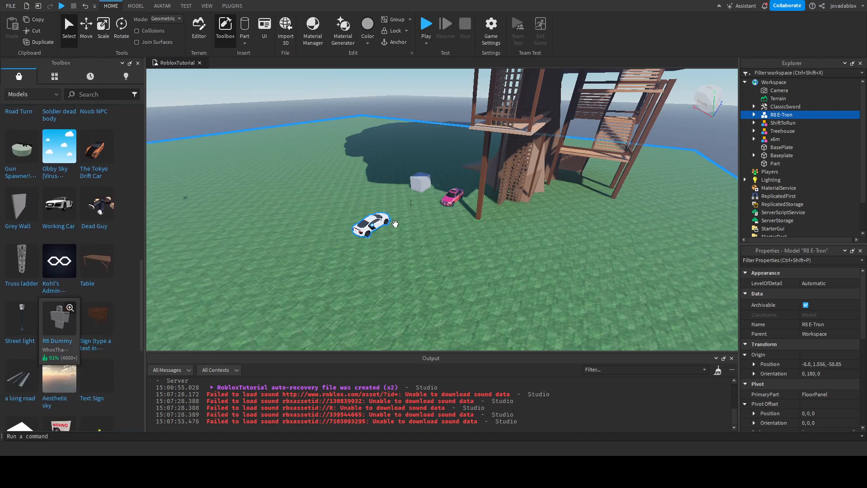
{"action": "scroll", "coordinate": [95, 229], "scroll_direction": "down", "scroll_amount": 3}
{"action": "left_click_drag", "start_coordinate": [96, 199], "coordinate": [441, 236]}
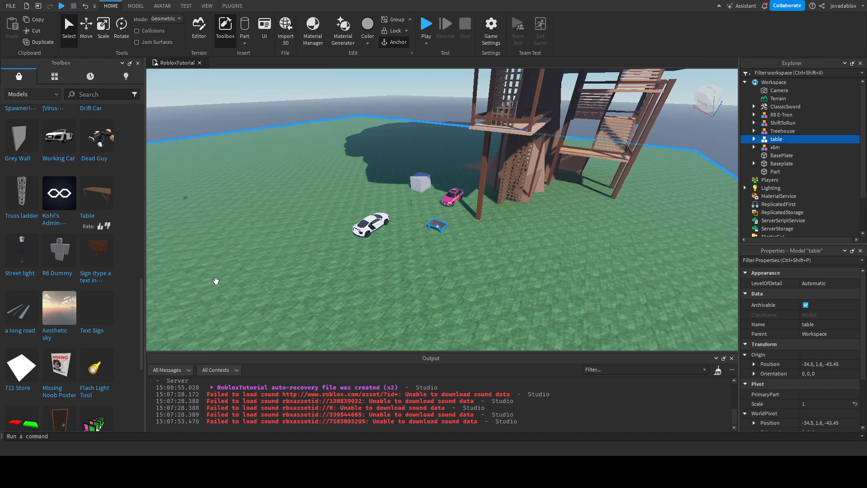
{"action": "scroll", "coordinate": [82, 312], "scroll_direction": "down", "scroll_amount": 3}
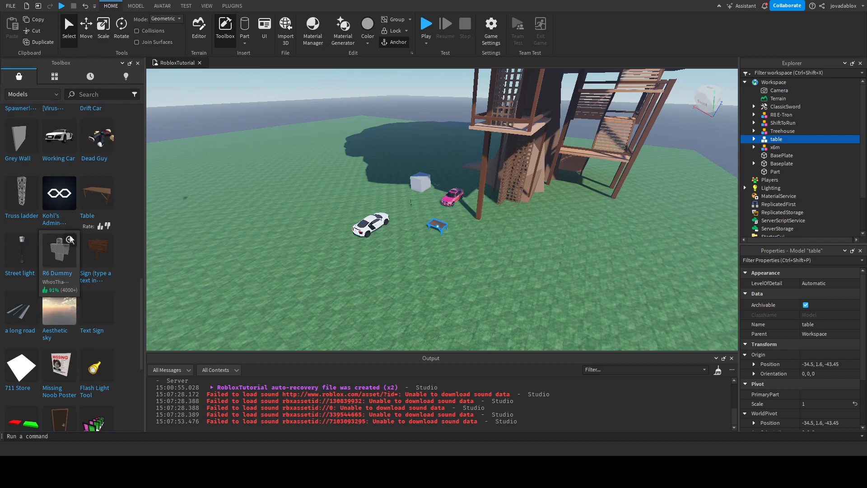
{"action": "scroll", "coordinate": [112, 336], "scroll_direction": "down", "scroll_amount": 7}
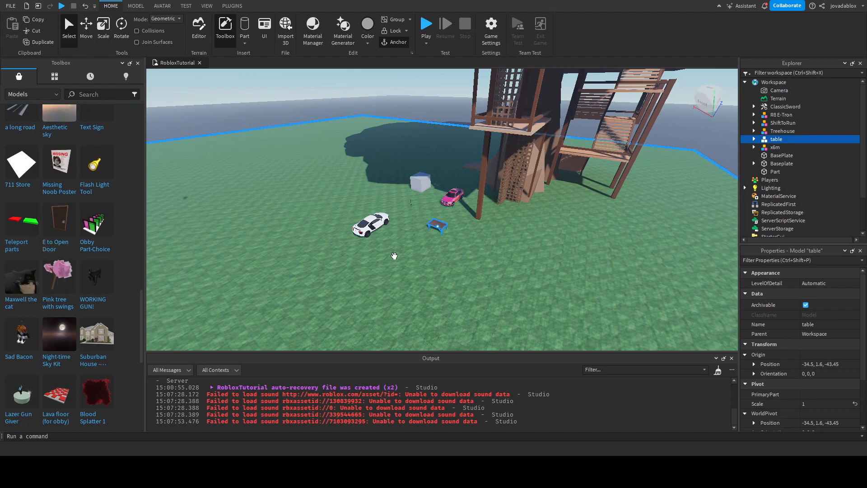
{"action": "scroll", "coordinate": [369, 292], "scroll_direction": "down", "scroll_amount": 1}
{"action": "scroll", "coordinate": [370, 292], "scroll_direction": "down", "scroll_amount": 3}
{"action": "scroll", "coordinate": [373, 281], "scroll_direction": "up", "scroll_amount": 5}
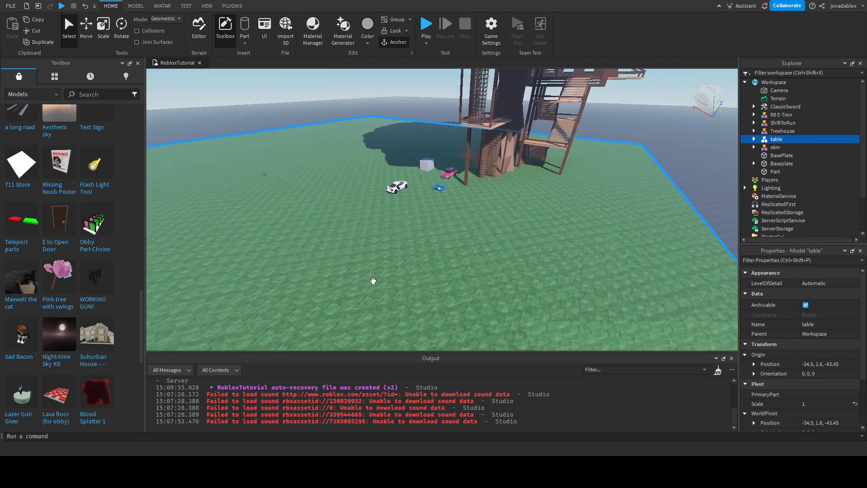
Start a playtest of the place and stop it.
{"action": "left_click", "coordinate": [426, 26]}
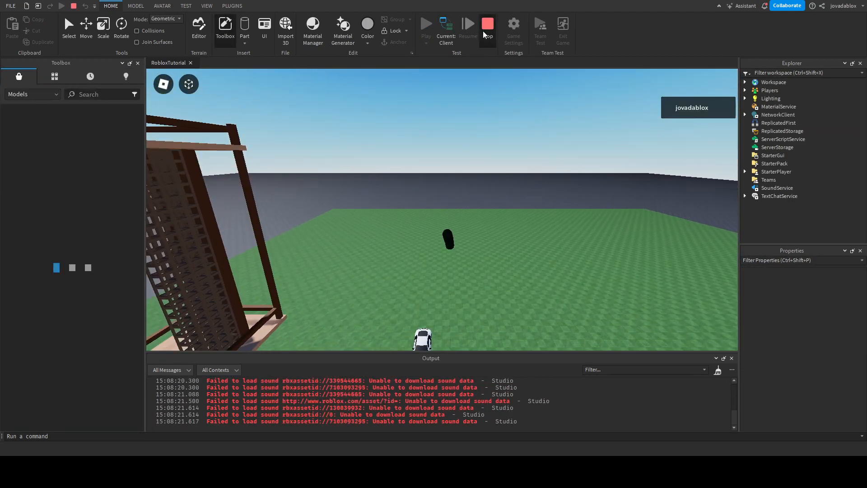
{"action": "left_click", "coordinate": [483, 34]}
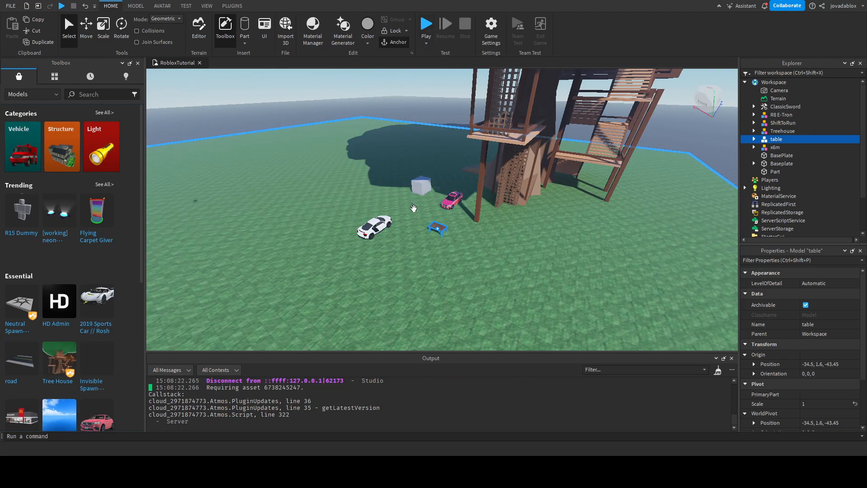
Playtest the place again and walk the character past the box to the pink car.
{"action": "left_click", "coordinate": [425, 27]}
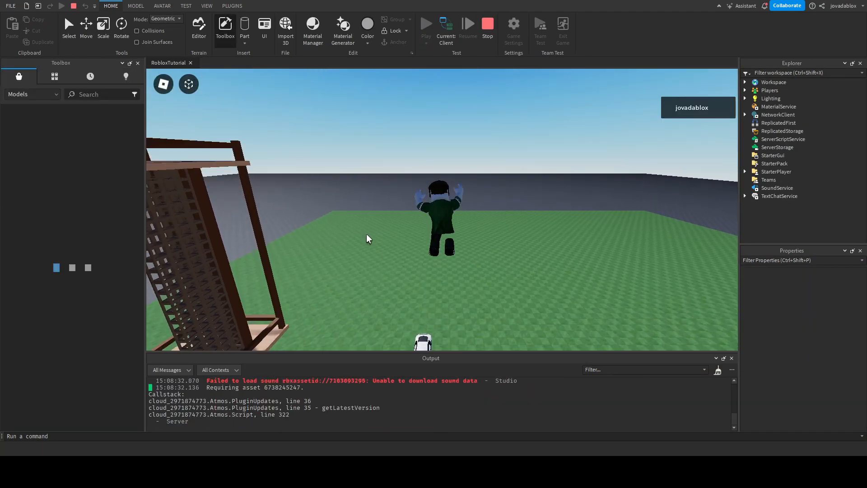
{"action": "key", "text": "d"}
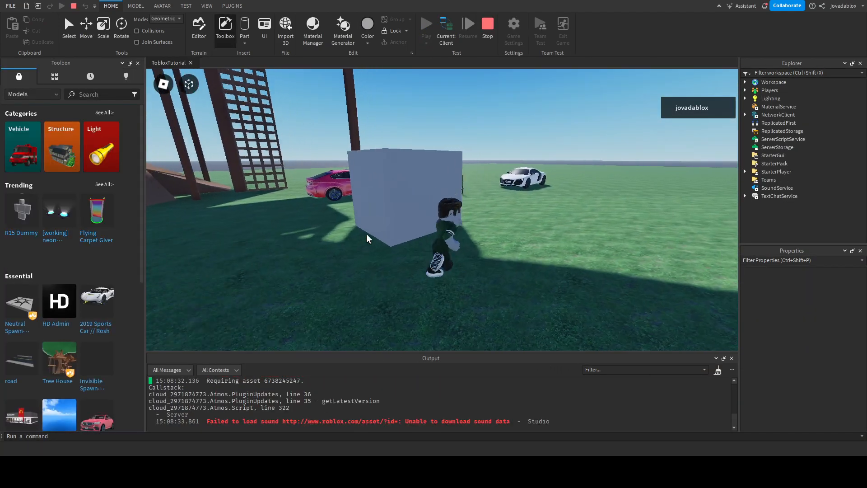
{"action": "key", "text": "w"}
{"action": "key", "text": "w"}
{"action": "right_click_drag", "start_coordinate": [366, 234], "coordinate": [367, 234]}
{"action": "key", "text": "w"}
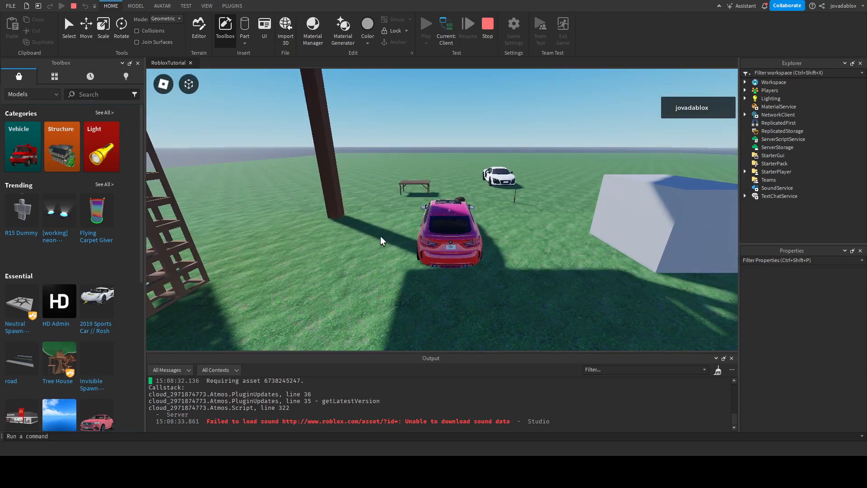
Walk the character to the white car, get in and drive it across the grass past the box.
{"action": "key", "text": "w"}
{"action": "key", "text": "space"}
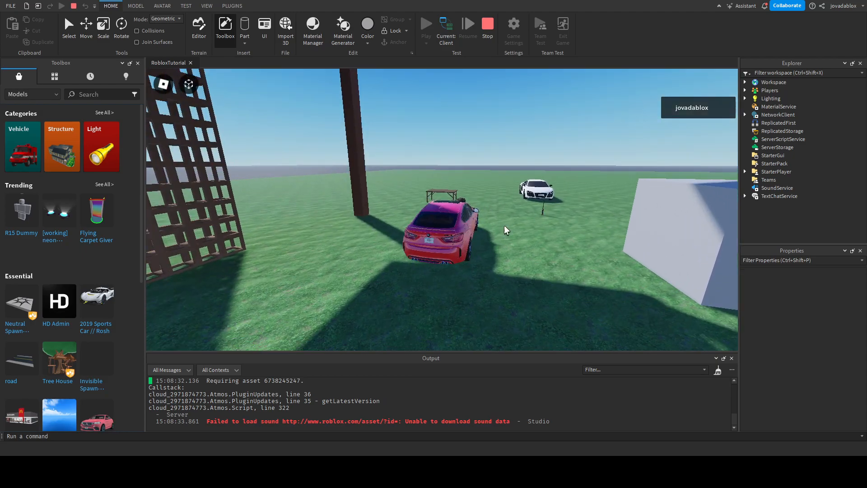
{"action": "key", "text": "w"}
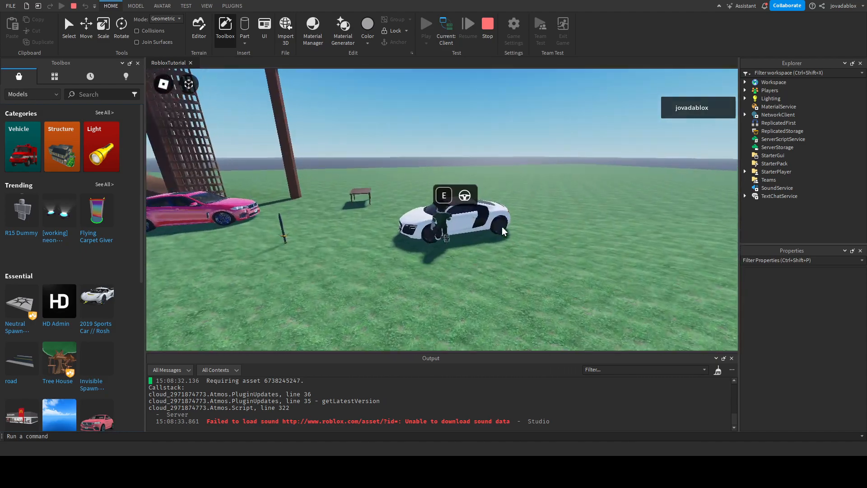
{"action": "key", "text": "e"}
{"action": "key", "text": "w"}
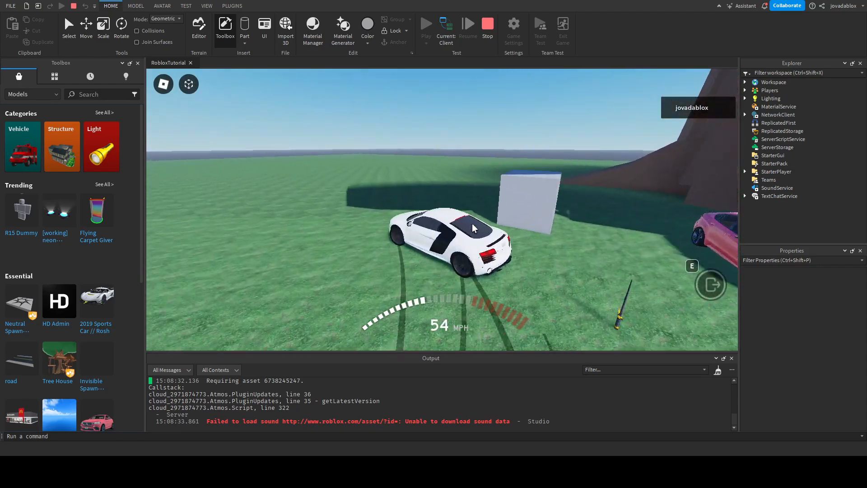
{"action": "key", "text": "a"}
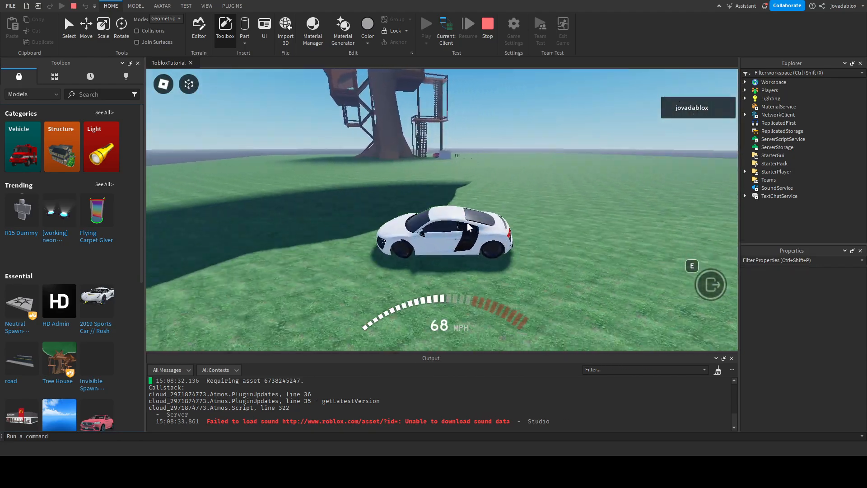
Get out of the white car, walk the character around the grass and end the playtest.
{"action": "key", "text": "e"}
{"action": "key", "text": "d"}
{"action": "key", "text": "w"}
{"action": "right_click_drag", "start_coordinate": [415, 186], "coordinate": [415, 186]}
{"action": "key", "text": "w"}
{"action": "left_click", "coordinate": [488, 32]}
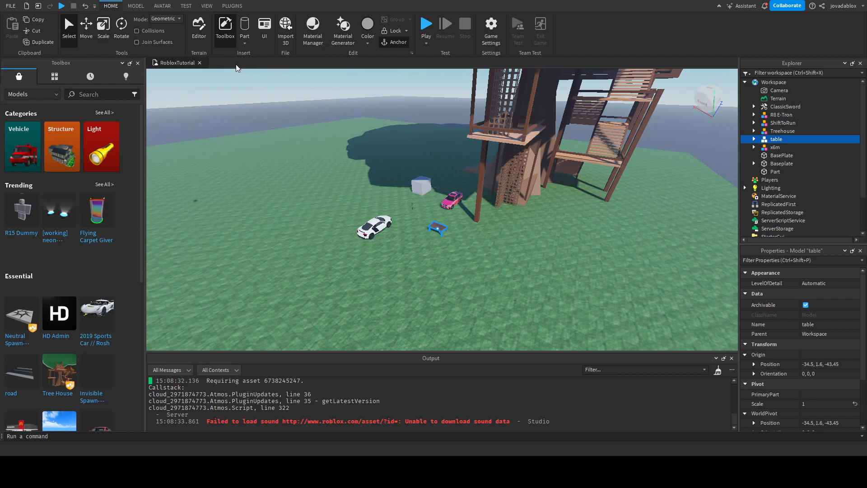
Browse the Toolbox's Images and Plugins categories and its inventory, return to the models and close the Toolbox.
{"action": "left_click", "coordinate": [38, 94]}
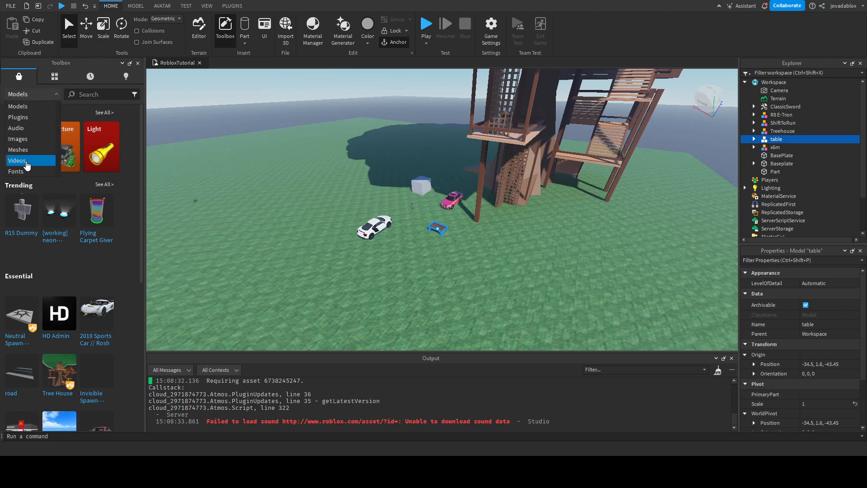
{"action": "left_click", "coordinate": [27, 161]}
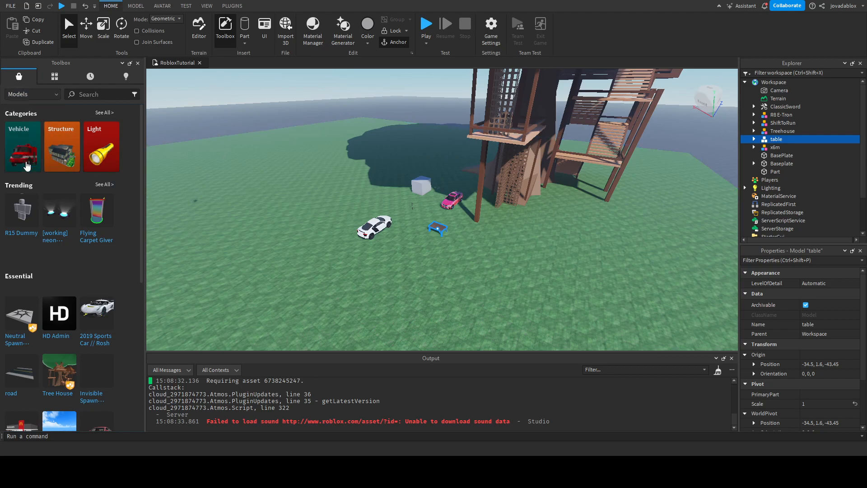
{"action": "left_click", "coordinate": [30, 94]}
{"action": "left_click", "coordinate": [39, 141]}
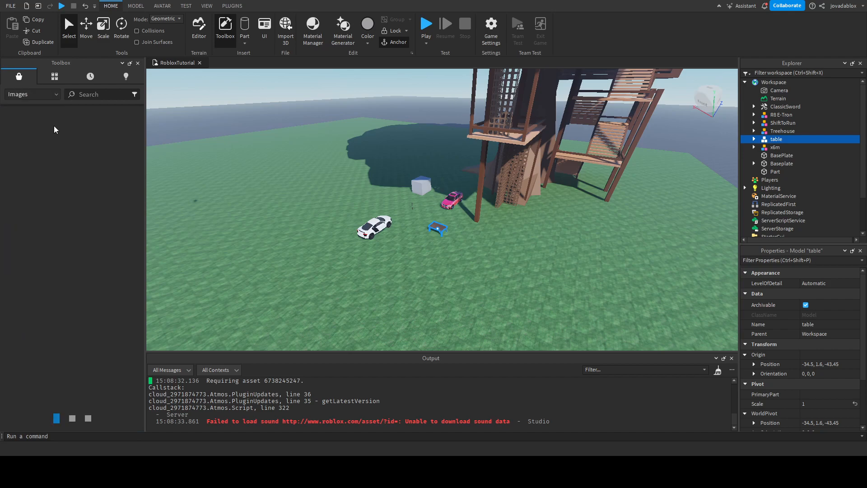
{"action": "left_click", "coordinate": [43, 96]}
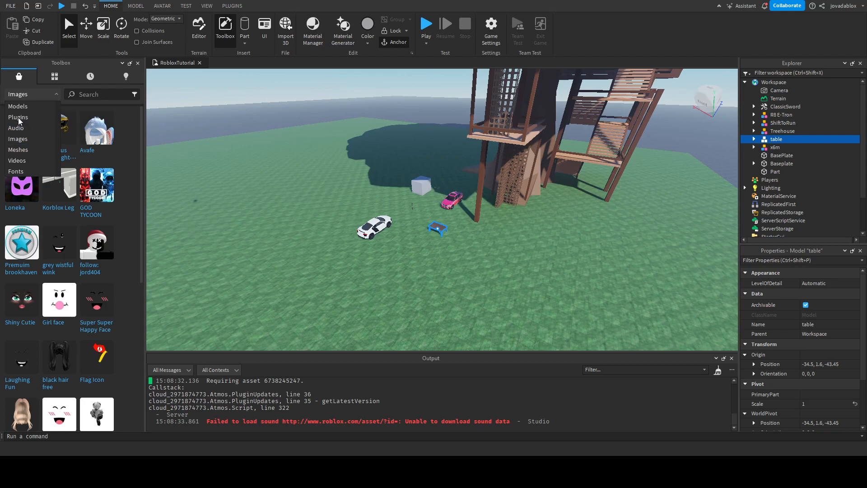
{"action": "left_click", "coordinate": [45, 119]}
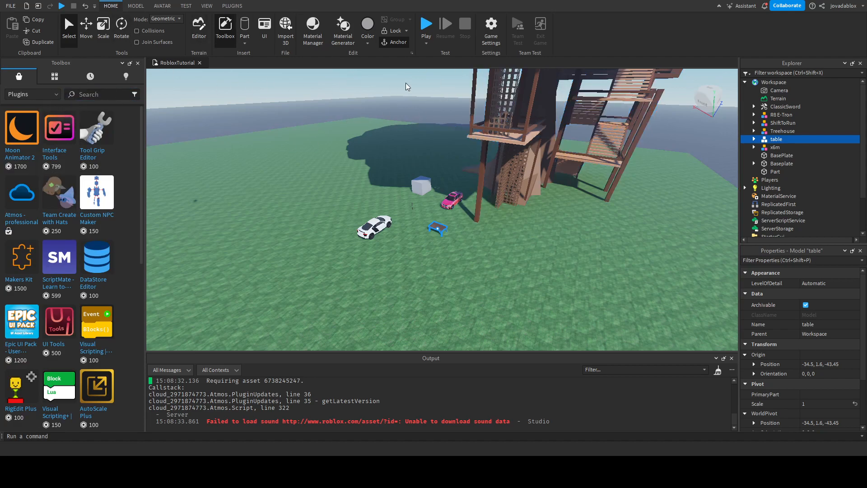
{"action": "left_click", "coordinate": [55, 76]}
{"action": "left_click", "coordinate": [19, 77]}
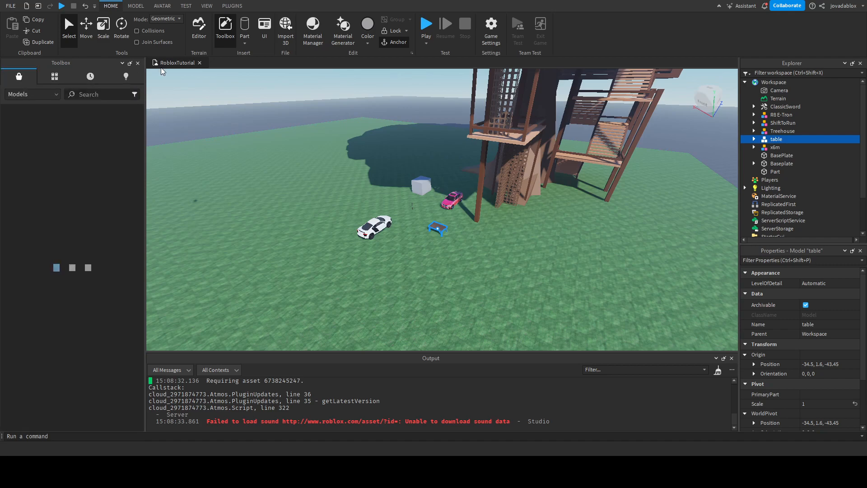
{"action": "left_click", "coordinate": [138, 63]}
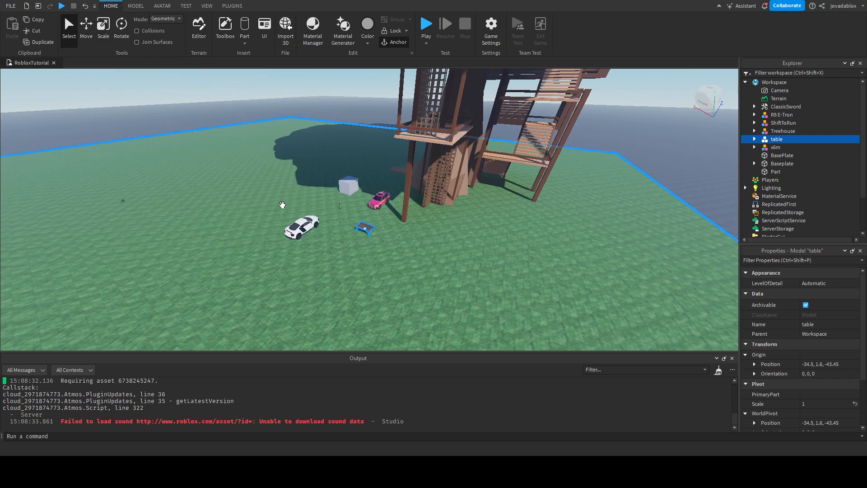
Delete the grass BasePlate, ClassicSword, R8 E-Tron, ShiftToRun, Treehouse, table and x6m from the Workspace.
{"action": "left_click", "coordinate": [284, 200]}
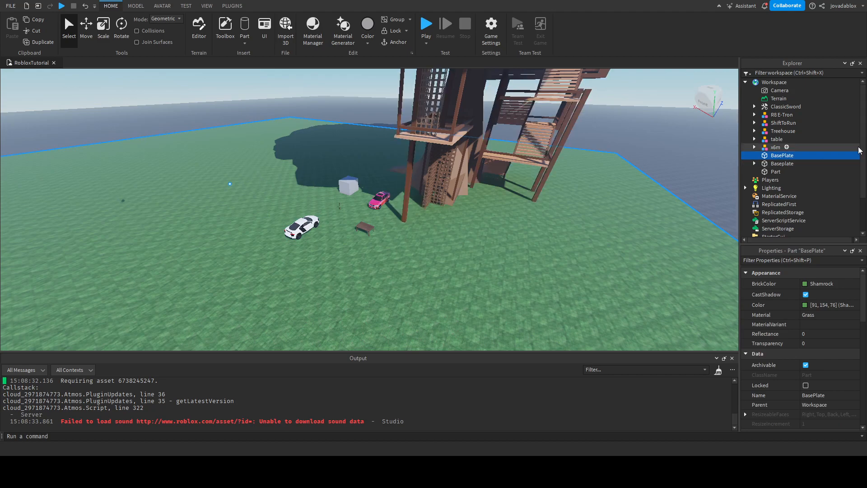
{"action": "left_click", "coordinate": [779, 108], "text": "shift"}
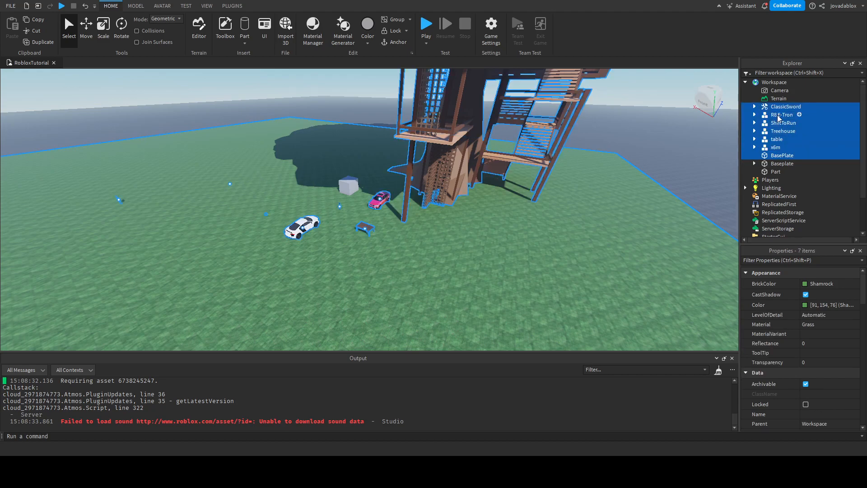
{"action": "key", "text": "Delete"}
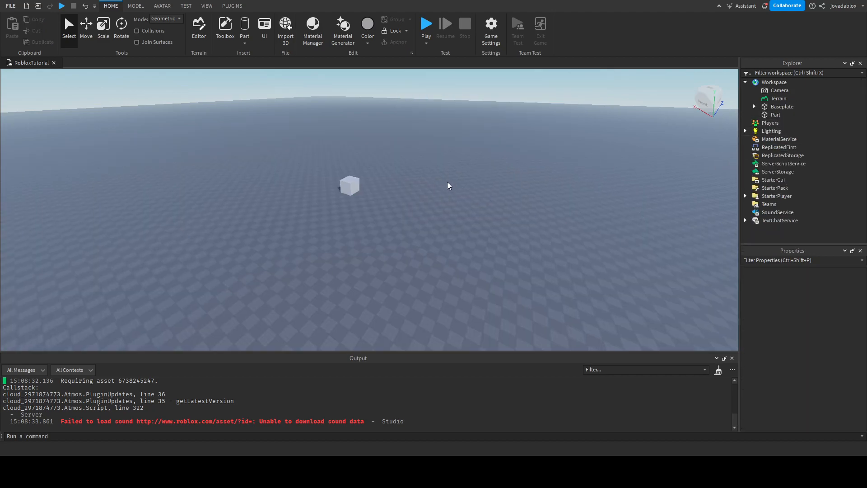
Draw a broad leafy grass terrain mound over the box with the Terrain Editor's spherical Draw brush at base size 6.
{"action": "key", "text": "q"}
{"action": "key", "text": "s"}
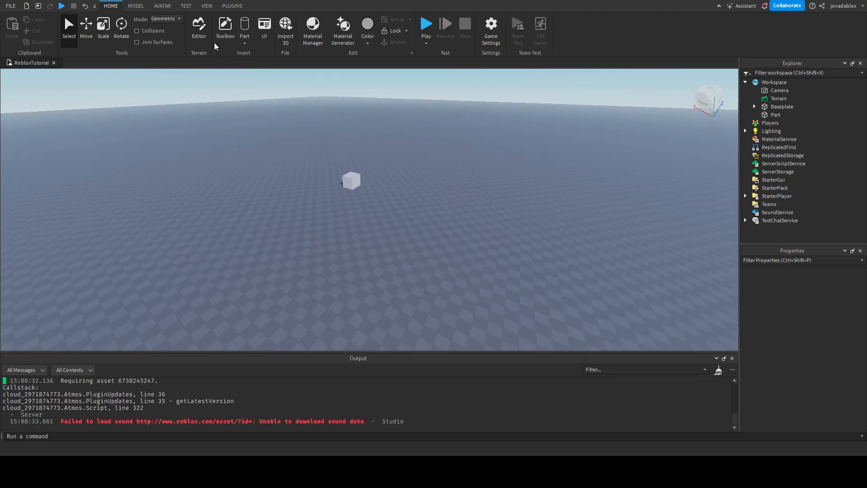
{"action": "key", "text": "e"}
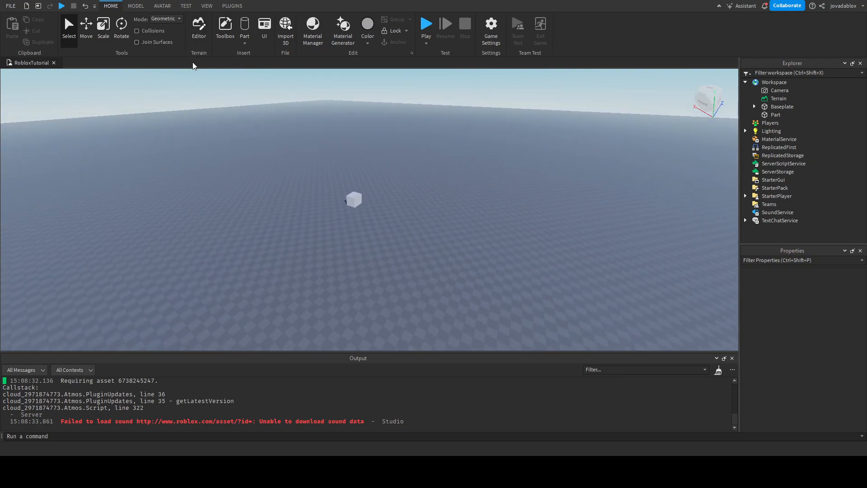
{"action": "left_click", "coordinate": [201, 37]}
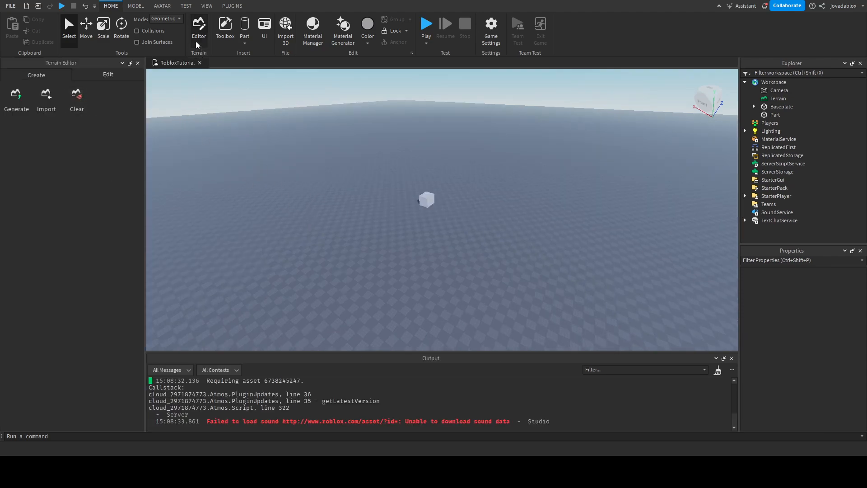
{"action": "left_click", "coordinate": [107, 77]}
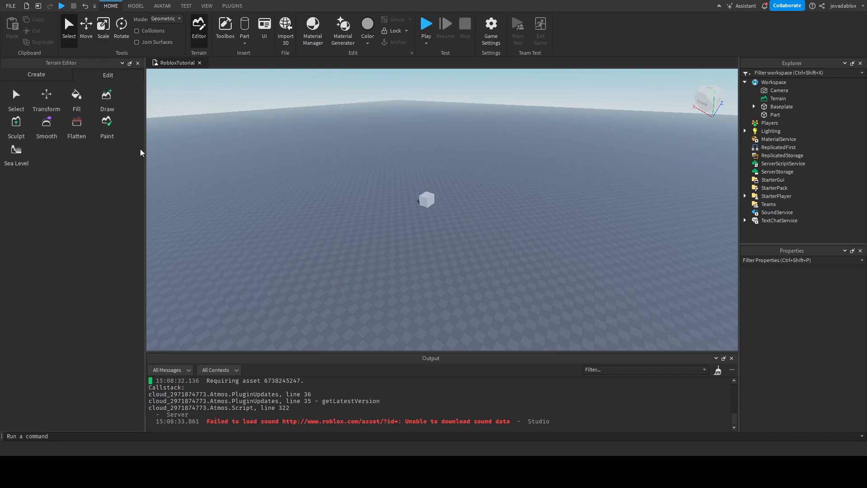
{"action": "left_click", "coordinate": [109, 103]}
{"action": "key", "text": "w"}
{"action": "key", "text": "d"}
{"action": "scroll", "coordinate": [95, 336], "scroll_direction": "down", "scroll_amount": 1}
{"action": "scroll", "coordinate": [96, 337], "scroll_direction": "down", "scroll_amount": 1}
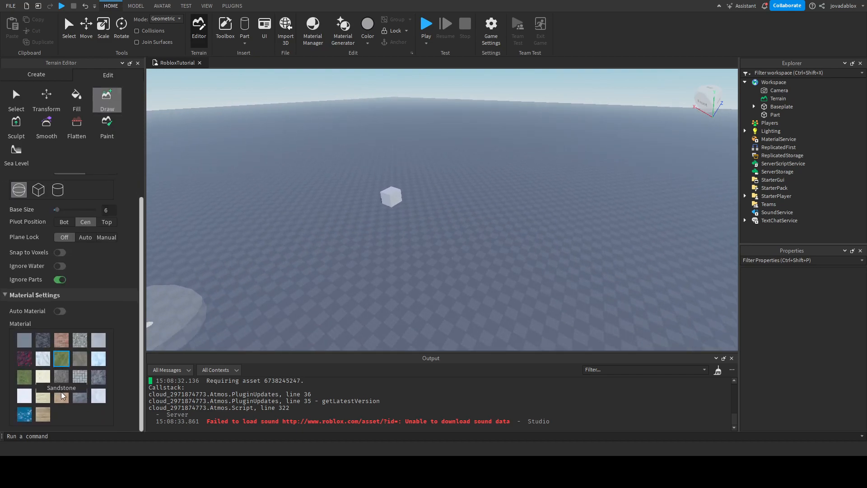
{"action": "left_click", "coordinate": [30, 382]}
{"action": "mouse_move", "coordinate": [327, 270]}
{"action": "left_mouse_down"}
{"action": "mouse_move", "coordinate": [373, 262]}
{"action": "mouse_move", "coordinate": [360, 310]}
{"action": "mouse_move", "coordinate": [438, 287]}
{"action": "mouse_move", "coordinate": [353, 259]}
{"action": "mouse_move", "coordinate": [541, 239]}
{"action": "mouse_move", "coordinate": [454, 207]}
{"action": "mouse_move", "coordinate": [283, 228]}
{"action": "mouse_move", "coordinate": [470, 188]}
{"action": "mouse_move", "coordinate": [356, 222]}
{"action": "mouse_move", "coordinate": [443, 188]}
{"action": "mouse_move", "coordinate": [378, 206]}
{"action": "left_mouse_up"}
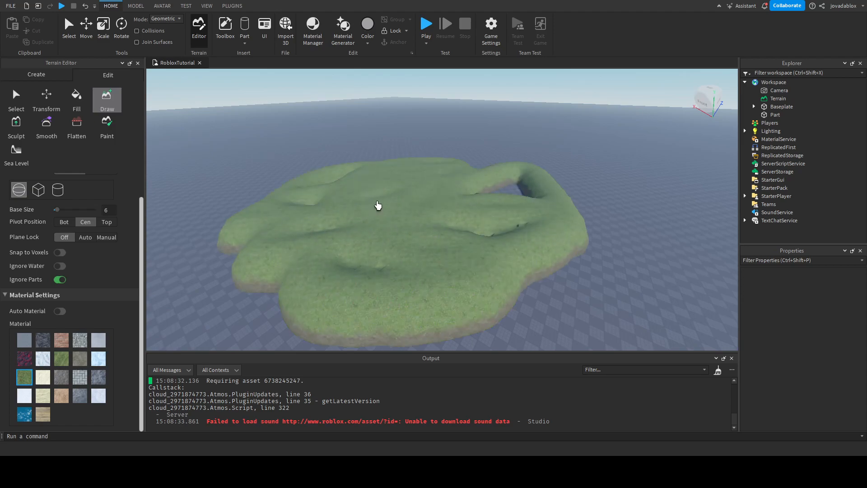
Draw a thick ring of ice terrain around the edge of the grassy mound.
{"action": "left_click", "coordinate": [98, 358]}
{"action": "mouse_move", "coordinate": [229, 267]}
{"action": "left_mouse_down"}
{"action": "mouse_move", "coordinate": [242, 194]}
{"action": "mouse_move", "coordinate": [268, 183]}
{"action": "mouse_move", "coordinate": [453, 166]}
{"action": "mouse_move", "coordinate": [531, 194]}
{"action": "mouse_move", "coordinate": [550, 261]}
{"action": "mouse_move", "coordinate": [429, 333]}
{"action": "mouse_move", "coordinate": [253, 296]}
{"action": "mouse_move", "coordinate": [321, 316]}
{"action": "left_mouse_up"}
{"action": "right_click_drag", "start_coordinate": [307, 258], "coordinate": [327, 281]}
{"action": "key", "text": "d"}
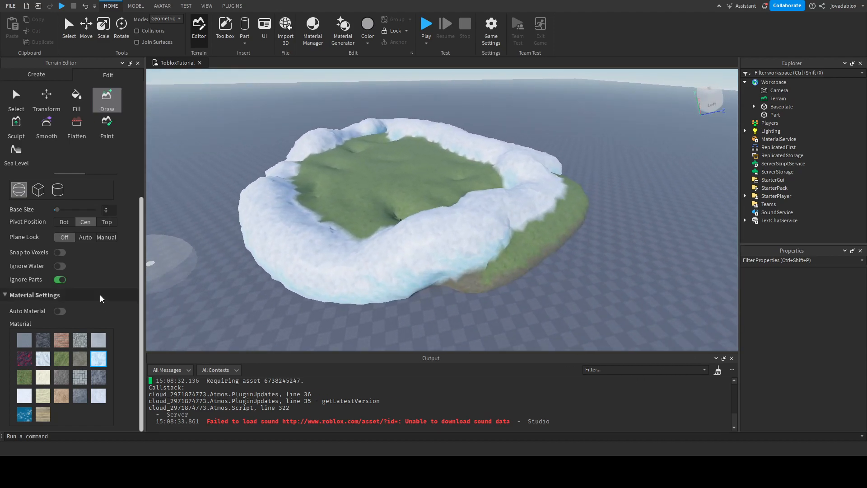
Extend the ice outward on one side of the mound with the cylinder brush and review the brush and material settings.
{"action": "left_click", "coordinate": [58, 190]}
{"action": "mouse_move", "coordinate": [205, 283]}
{"action": "left_mouse_down"}
{"action": "mouse_move", "coordinate": [250, 286]}
{"action": "mouse_move", "coordinate": [235, 212]}
{"action": "mouse_move", "coordinate": [277, 170]}
{"action": "mouse_move", "coordinate": [234, 190]}
{"action": "left_mouse_up"}
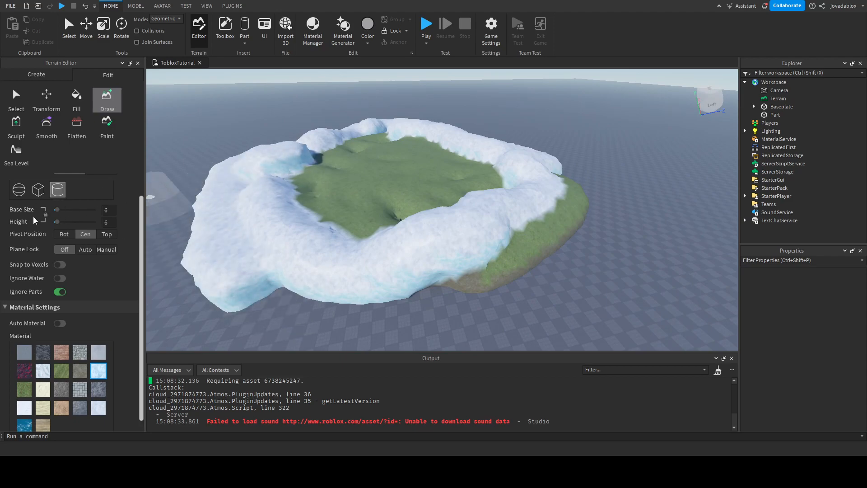
{"action": "scroll", "coordinate": [68, 235], "scroll_direction": "up", "scroll_amount": 2}
{"action": "scroll", "coordinate": [121, 296], "scroll_direction": "down", "scroll_amount": 3}
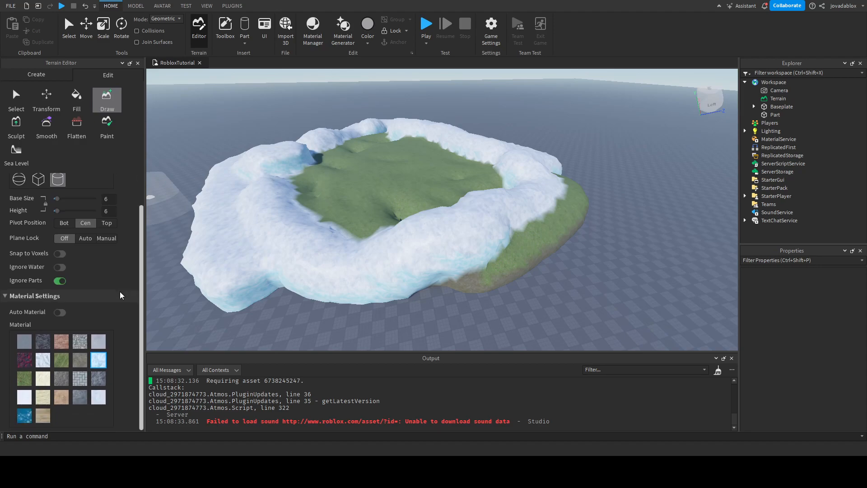
{"action": "scroll", "coordinate": [121, 295], "scroll_direction": "up", "scroll_amount": 2}
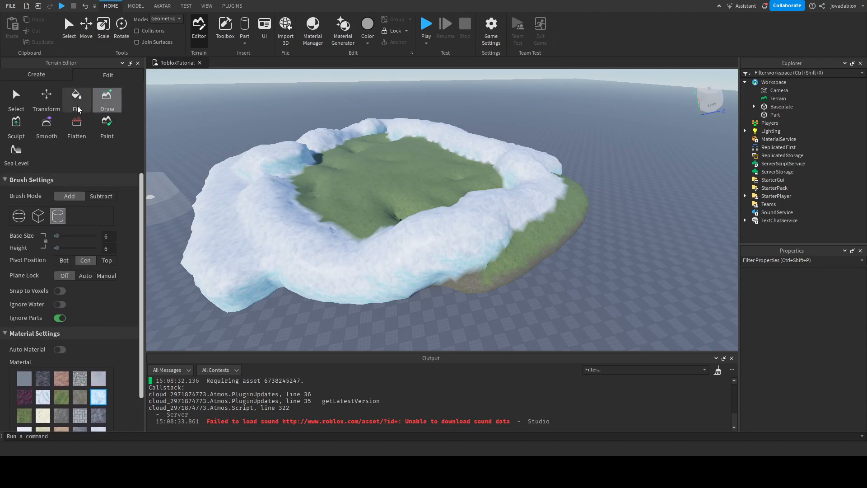
Sculpt the mound's middle with the grass material and paint more grass across the centre and part of the ice rim.
{"action": "left_click", "coordinate": [16, 126]}
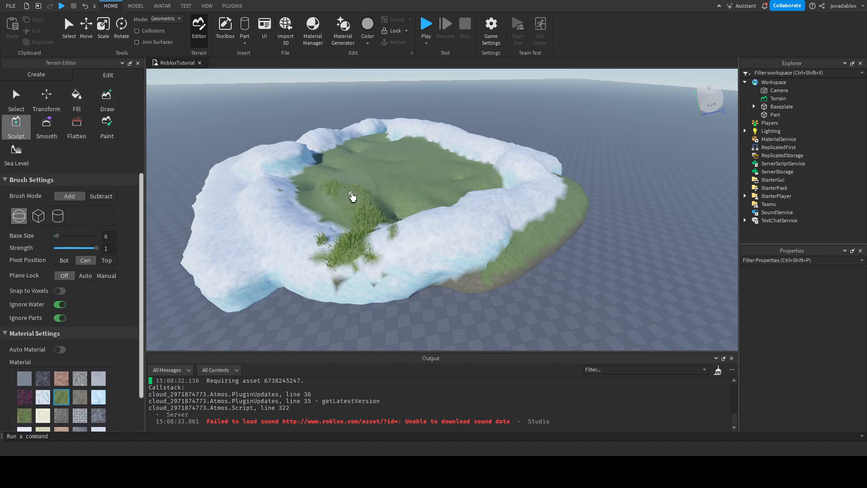
{"action": "left_click", "coordinate": [106, 126]}
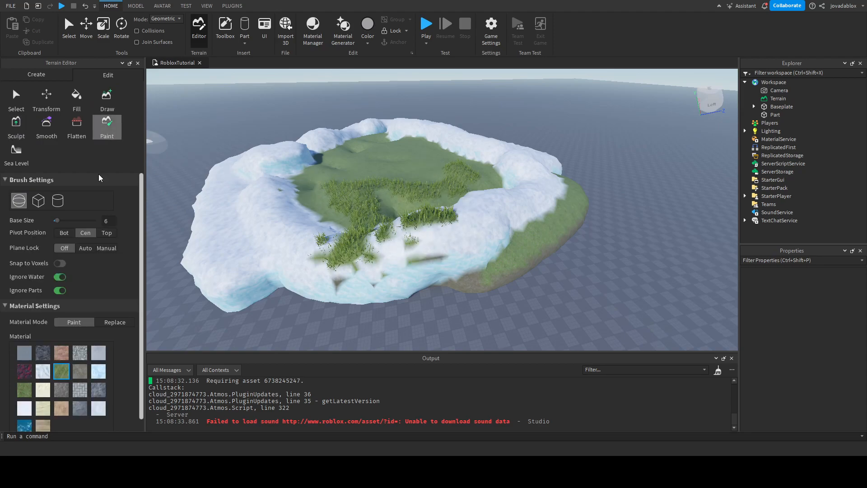
{"action": "left_click_drag", "start_coordinate": [371, 194], "coordinate": [289, 167]}
{"action": "mouse_move", "coordinate": [318, 221]}
{"action": "left_mouse_down"}
{"action": "mouse_move", "coordinate": [371, 167]}
{"action": "mouse_move", "coordinate": [397, 178]}
{"action": "left_mouse_up"}
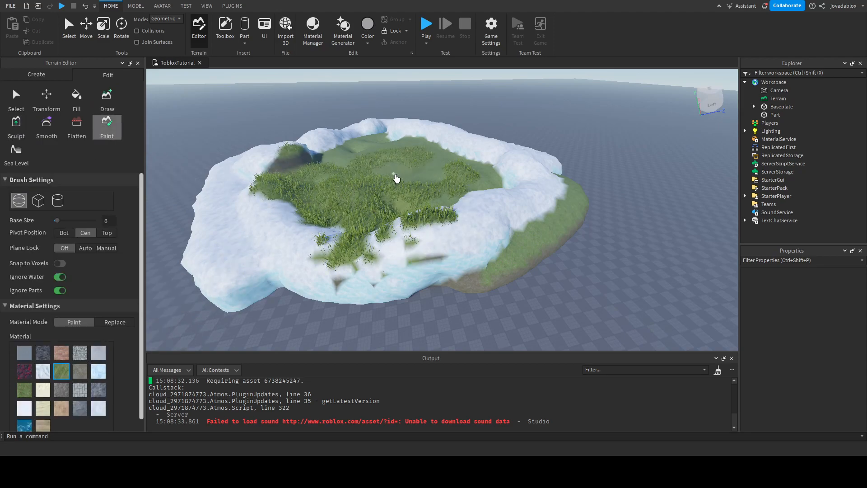
Paint a cobblestone patch in the centre of the mound, inspect the terrain and close the Terrain Editor.
{"action": "left_click", "coordinate": [80, 352]}
{"action": "mouse_move", "coordinate": [371, 219]}
{"action": "left_mouse_down"}
{"action": "mouse_move", "coordinate": [382, 163]}
{"action": "mouse_move", "coordinate": [360, 223]}
{"action": "mouse_move", "coordinate": [386, 169]}
{"action": "mouse_move", "coordinate": [394, 258]}
{"action": "left_mouse_up"}
{"action": "right_click_drag", "start_coordinate": [400, 249], "coordinate": [403, 252]}
{"action": "scroll", "coordinate": [403, 251], "scroll_direction": "up", "scroll_amount": 5}
{"action": "scroll", "coordinate": [417, 224], "scroll_direction": "down", "scroll_amount": 3}
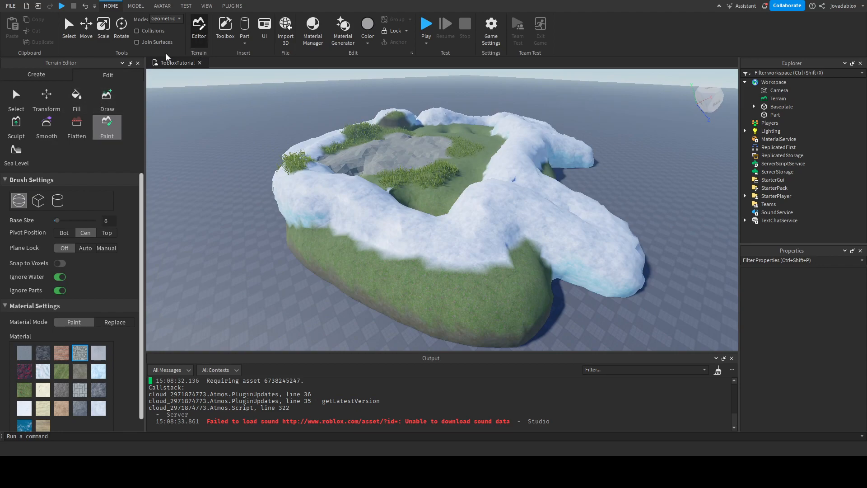
{"action": "left_click", "coordinate": [138, 62]}
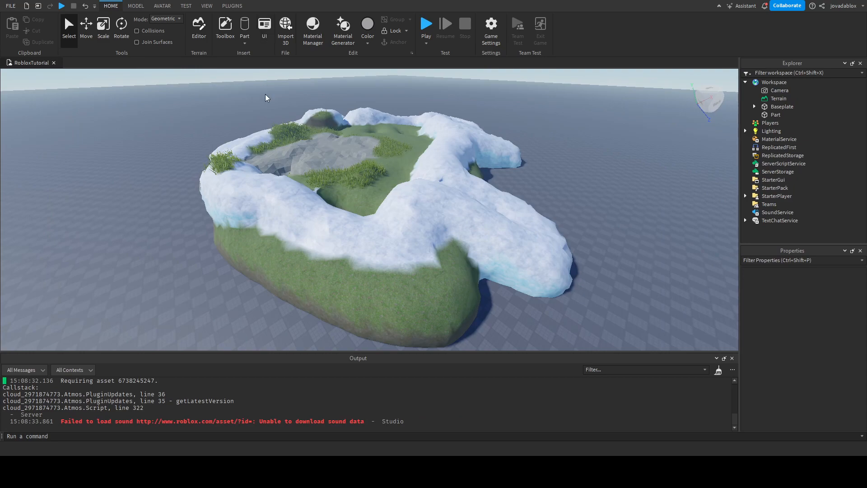
{"action": "scroll", "coordinate": [262, 161], "scroll_direction": "down", "scroll_amount": 2}
{"action": "scroll", "coordinate": [262, 161], "scroll_direction": "down", "scroll_amount": 2}
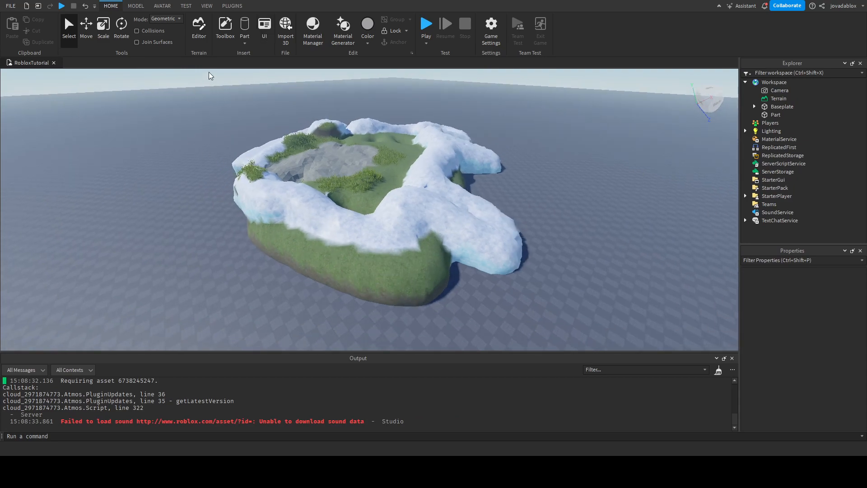
{"action": "left_click", "coordinate": [207, 6]}
{"action": "left_click", "coordinate": [111, 6]}
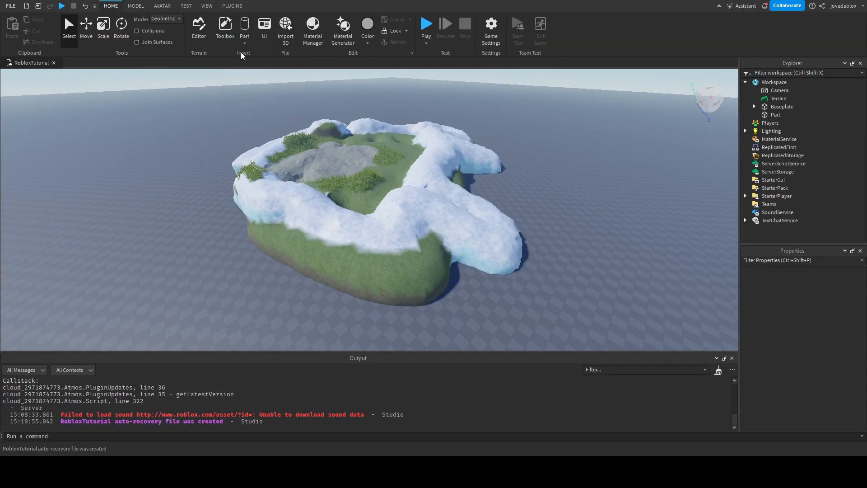
{"action": "key", "text": "w"}
{"action": "right_click_drag", "start_coordinate": [272, 172], "coordinate": [268, 168]}
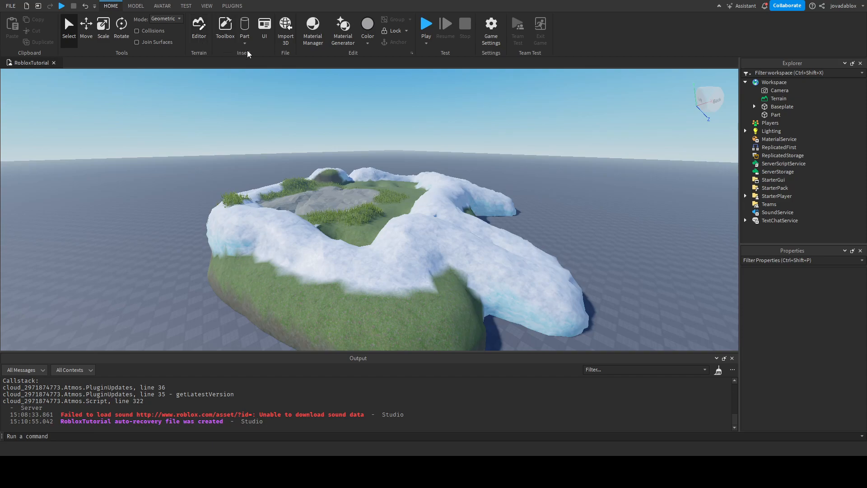
Reopen the Terrain Editor and show its tools for creating terrain.
{"action": "left_click", "coordinate": [206, 37]}
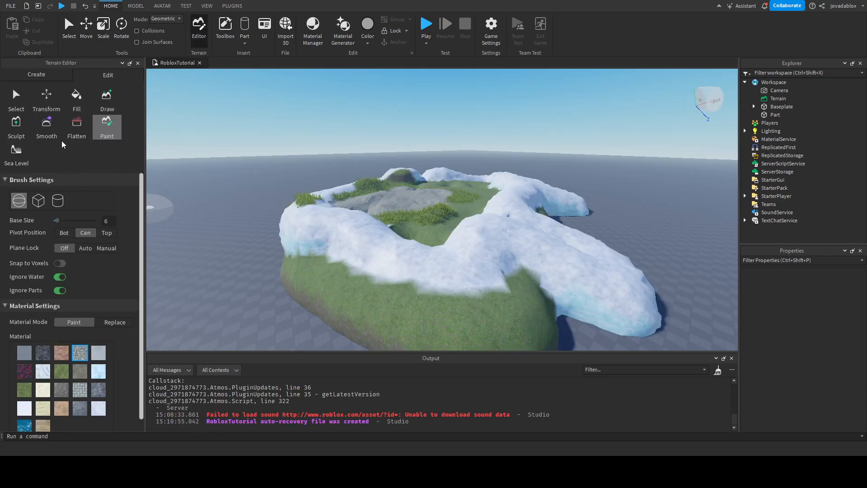
{"action": "left_click", "coordinate": [38, 74]}
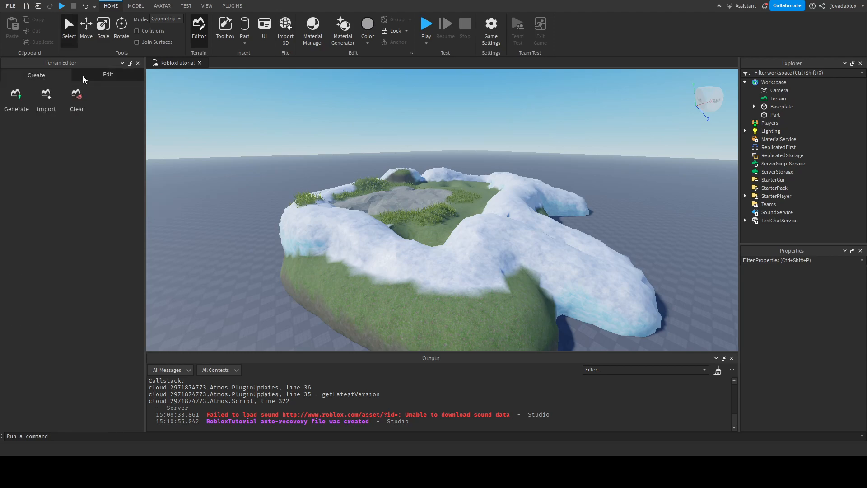
Clear all terrain from the place and close the Terrain Editor.
{"action": "right_click_drag", "start_coordinate": [408, 237], "coordinate": [408, 236]}
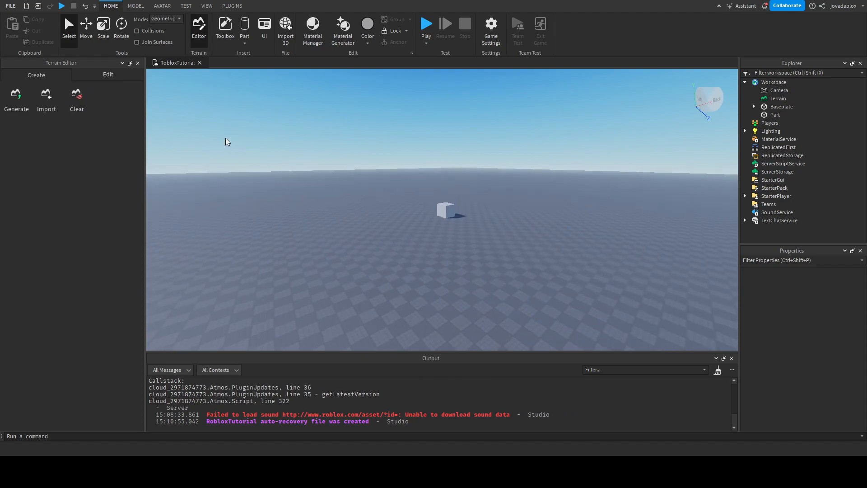
{"action": "left_click", "coordinate": [137, 63]}
{"action": "right_click_drag", "start_coordinate": [262, 140], "coordinate": [263, 141]}
{"action": "key", "text": "q"}
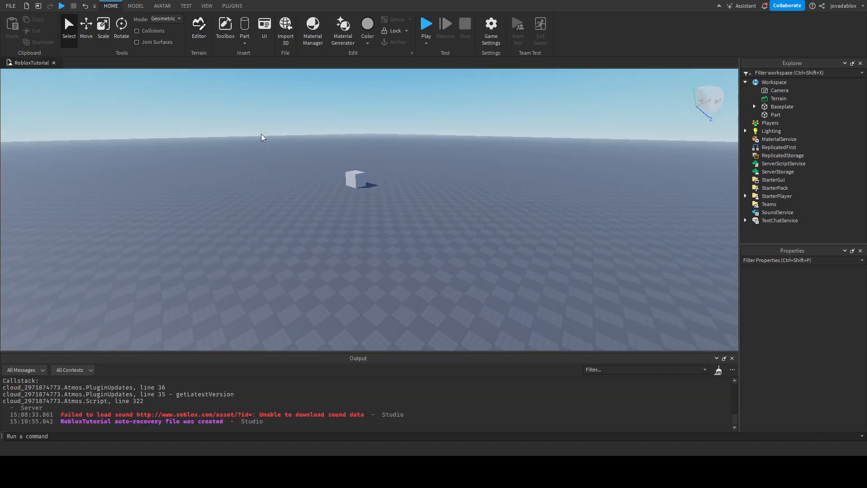
{"action": "key", "text": "e"}
Add a ScreenGui containing a Frame, a ScrollingFrame, a TextLabel and a TextButton.
{"action": "left_click", "coordinate": [266, 27]}
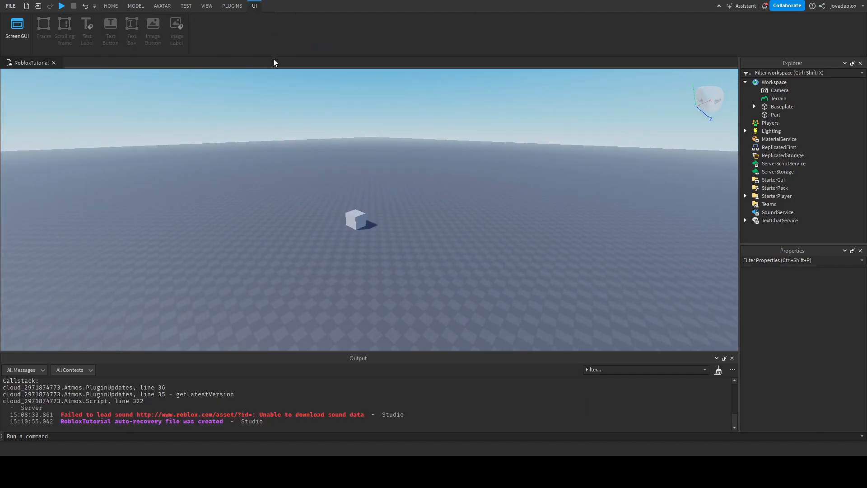
{"action": "left_click", "coordinate": [18, 39]}
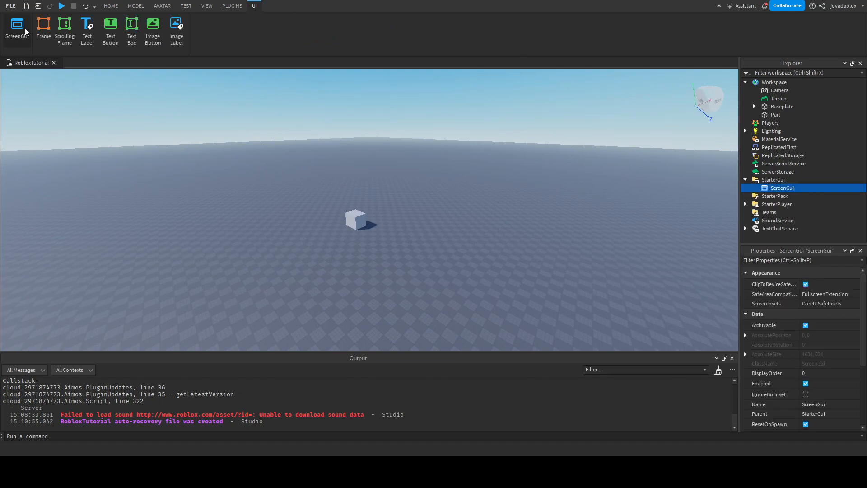
{"action": "left_click", "coordinate": [46, 40]}
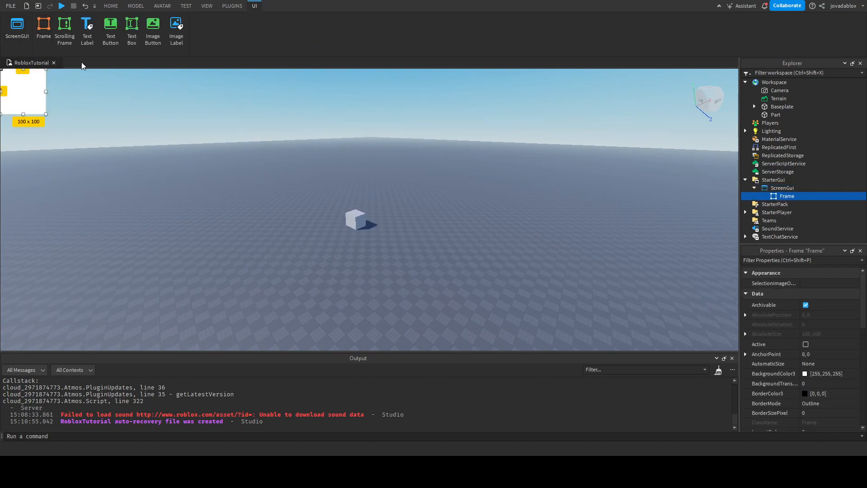
{"action": "left_click", "coordinate": [69, 41]}
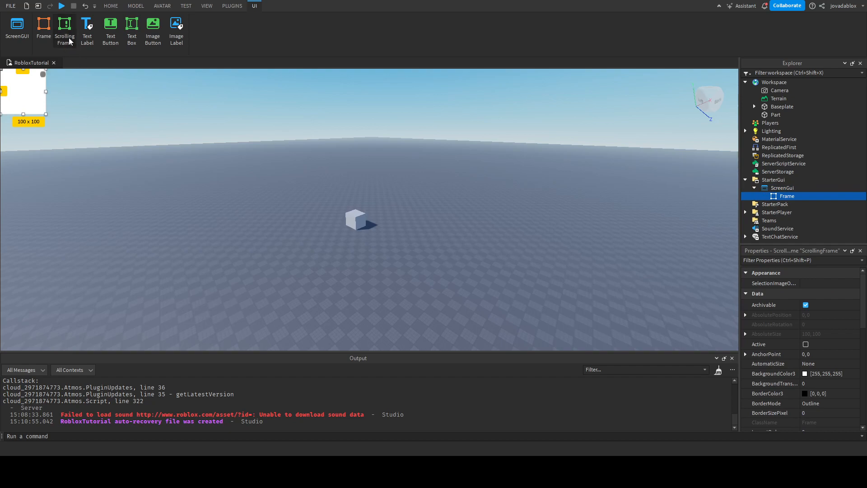
{"action": "left_click", "coordinate": [89, 43]}
{"action": "left_click", "coordinate": [110, 43]}
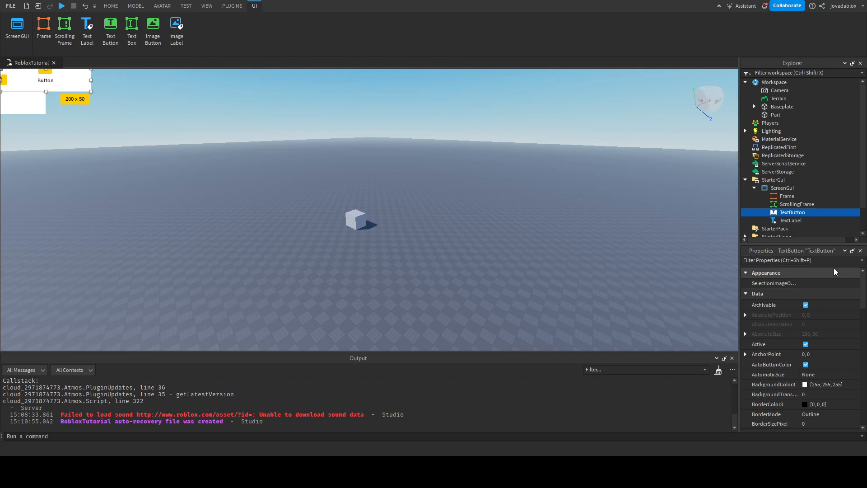
Delete the ScreenGui together with all of its interface elements.
{"action": "left_click", "coordinate": [802, 188]}
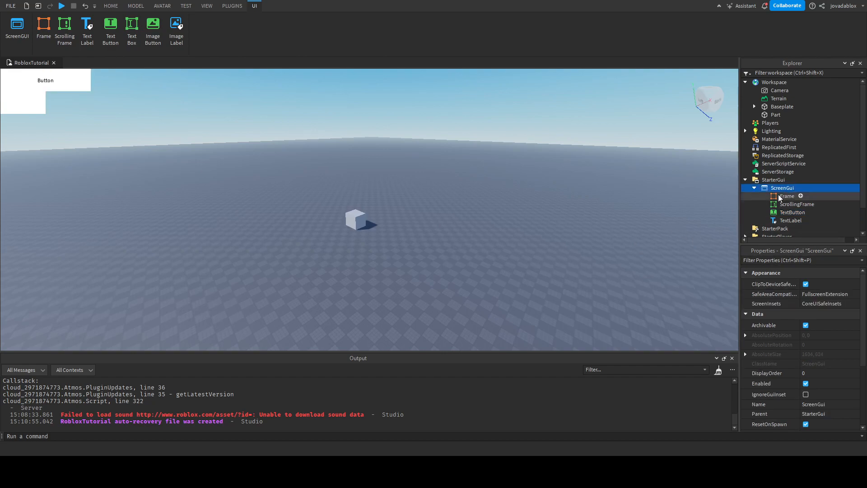
{"action": "key", "text": "Delete"}
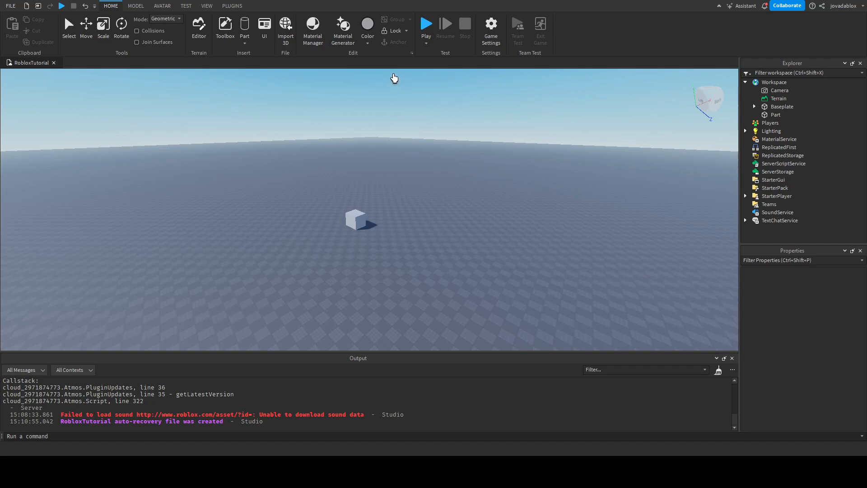
Open the Material Manager, select the block and apply the Brick material to it.
{"action": "right_click_drag", "start_coordinate": [316, 90], "coordinate": [316, 77]}
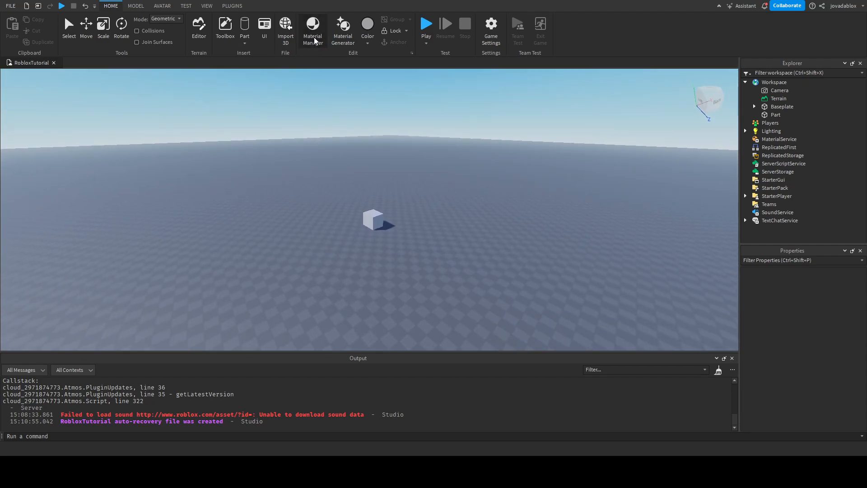
{"action": "left_click", "coordinate": [315, 39]}
{"action": "scroll", "coordinate": [379, 189], "scroll_direction": "up", "scroll_amount": 5}
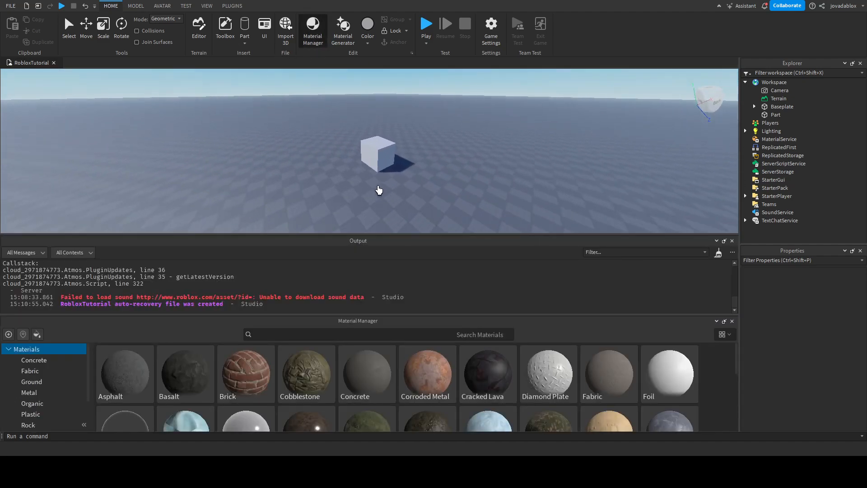
{"action": "right_click_drag", "start_coordinate": [379, 190], "coordinate": [382, 190]}
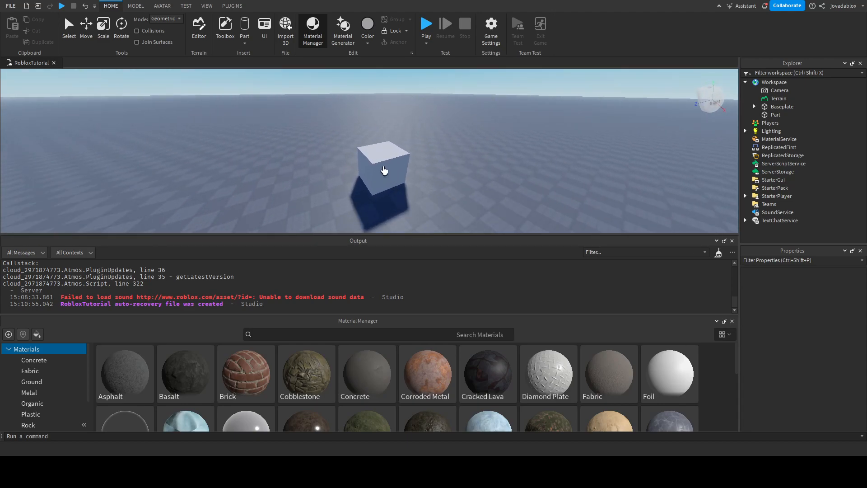
{"action": "left_click", "coordinate": [68, 31]}
{"action": "left_click", "coordinate": [366, 187]}
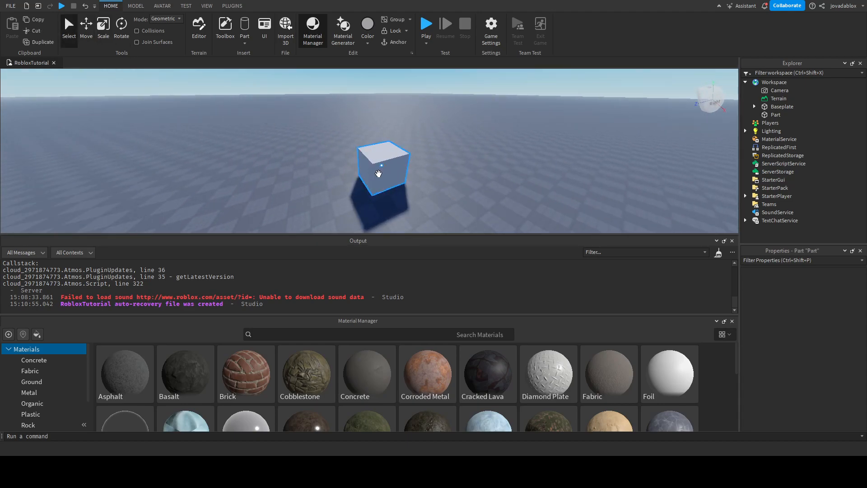
{"action": "left_click", "coordinate": [253, 370]}
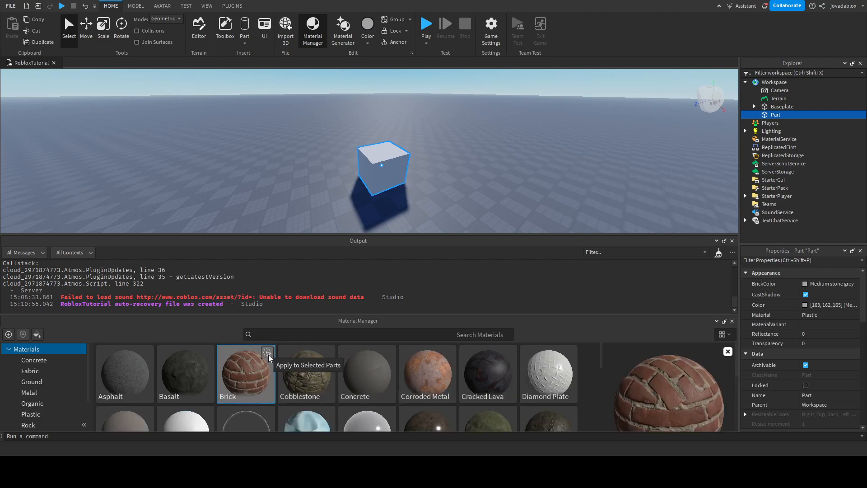
{"action": "left_click", "coordinate": [267, 353]}
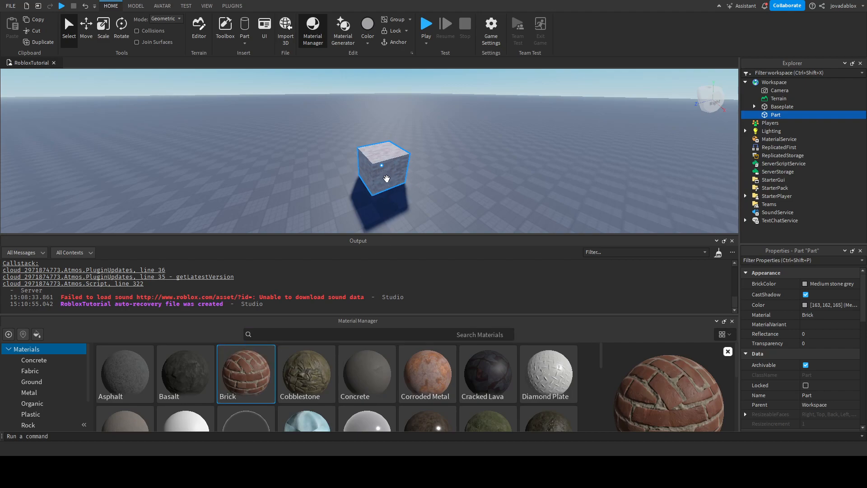
Try the Glacier, Grass, Neon and Salt materials on the selected block one after another.
{"action": "scroll", "coordinate": [316, 375], "scroll_direction": "down", "scroll_amount": 3}
{"action": "left_click", "coordinate": [327, 347]}
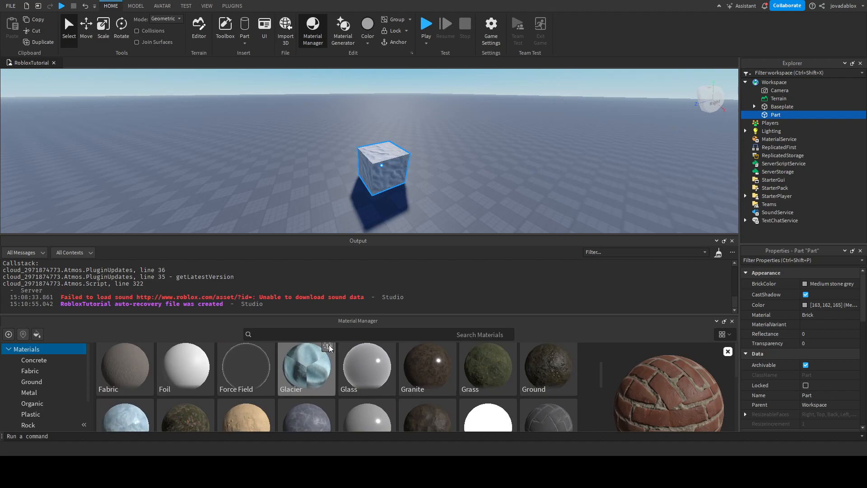
{"action": "left_click", "coordinate": [509, 350]}
{"action": "scroll", "coordinate": [502, 357], "scroll_direction": "down", "scroll_amount": 3}
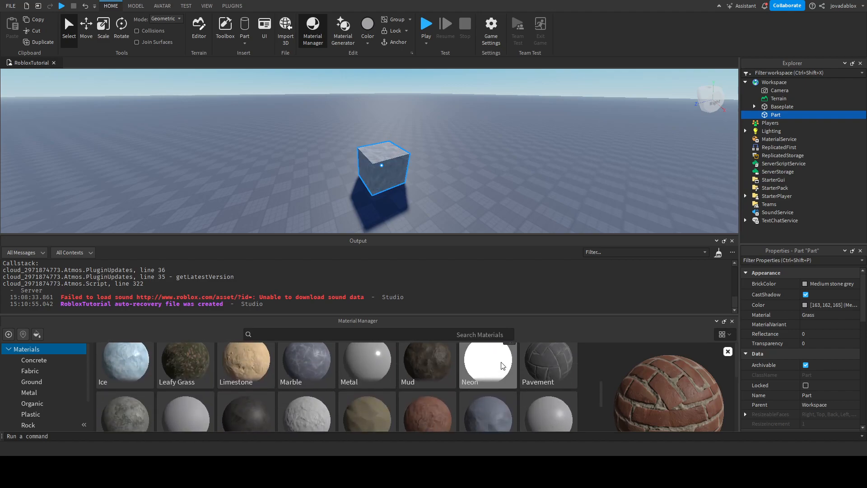
{"action": "left_click", "coordinate": [506, 348]}
{"action": "scroll", "coordinate": [463, 370], "scroll_direction": "down", "scroll_amount": 3}
{"action": "scroll", "coordinate": [320, 373], "scroll_direction": "up", "scroll_amount": 3}
{"action": "left_click", "coordinate": [328, 399]}
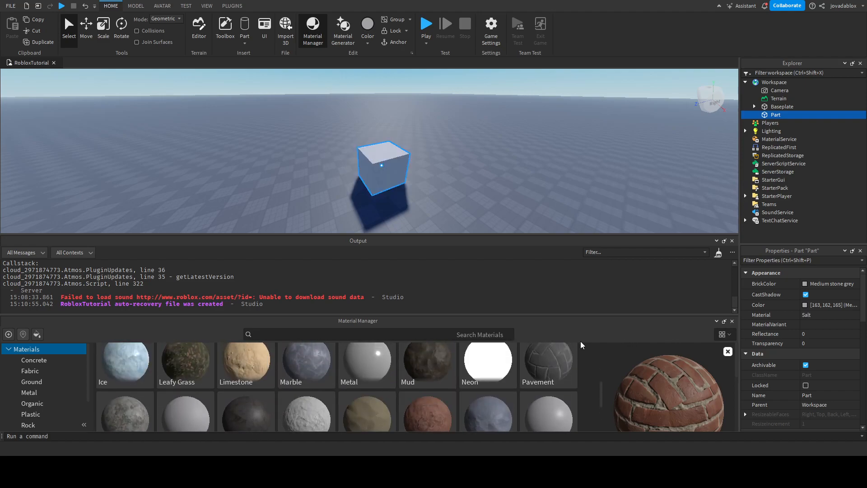
Browse the Metal and Plastic material categories and apply Smooth Plastic to the block.
{"action": "left_click", "coordinate": [29, 393]}
{"action": "left_click", "coordinate": [32, 413]}
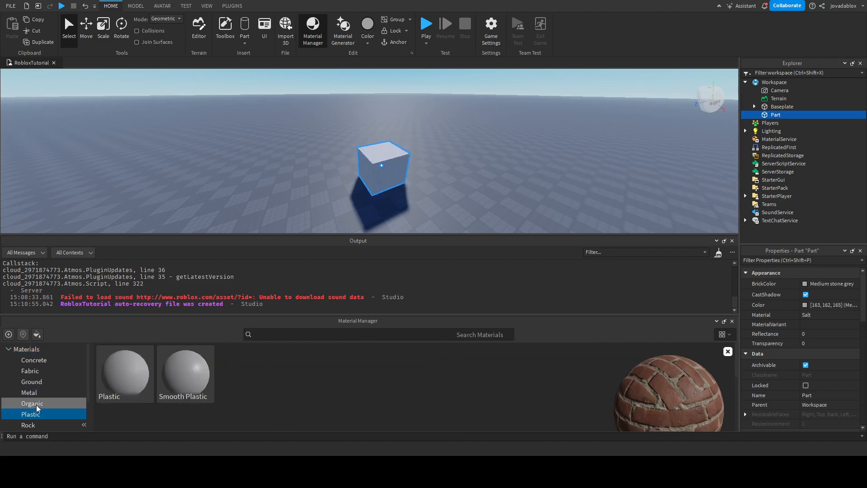
{"action": "scroll", "coordinate": [34, 412], "scroll_direction": "down", "scroll_amount": 2}
{"action": "left_click", "coordinate": [207, 353]}
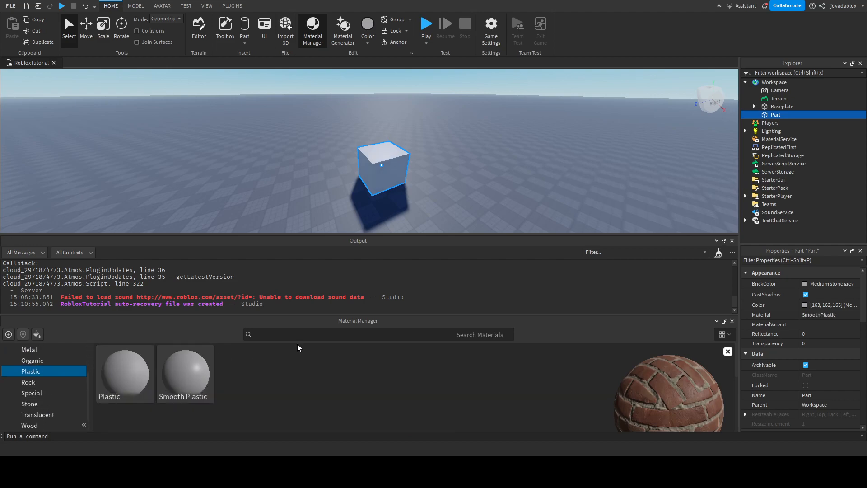
Apply Cobblestone from the Stone category to the block and inspect the textured block from several angles.
{"action": "left_click", "coordinate": [41, 403]}
{"action": "left_click", "coordinate": [206, 354]}
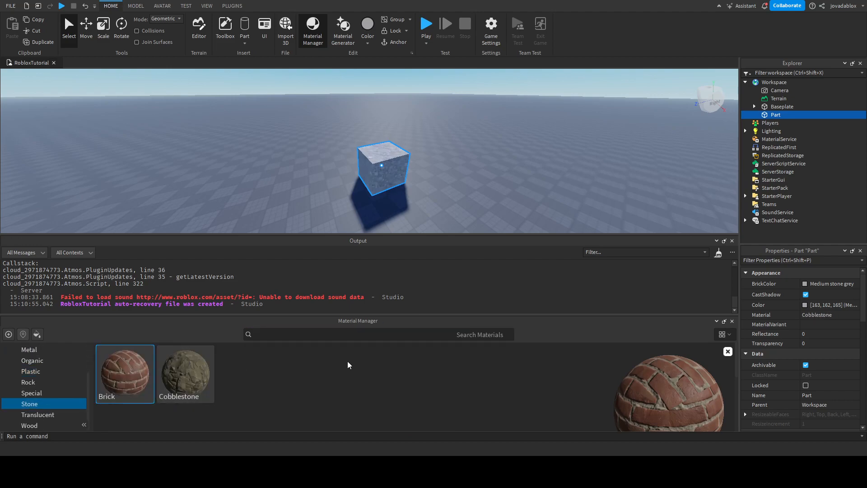
{"action": "right_click_drag", "start_coordinate": [444, 217], "coordinate": [439, 201]}
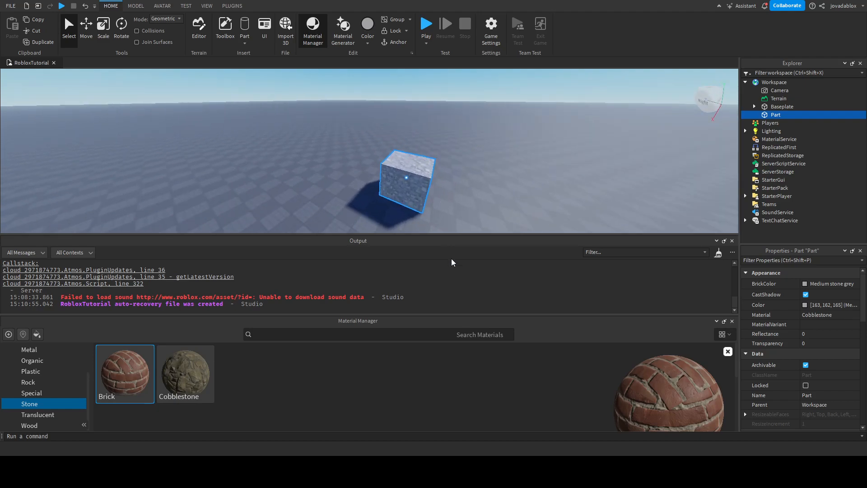
{"action": "key", "text": "s"}
{"action": "key", "text": "w"}
{"action": "key", "text": "s"}
{"action": "key", "text": "d"}
{"action": "right_click_drag", "start_coordinate": [352, 131], "coordinate": [349, 132]}
{"action": "key", "text": "w"}
{"action": "key", "text": "s"}
{"action": "key", "text": "w"}
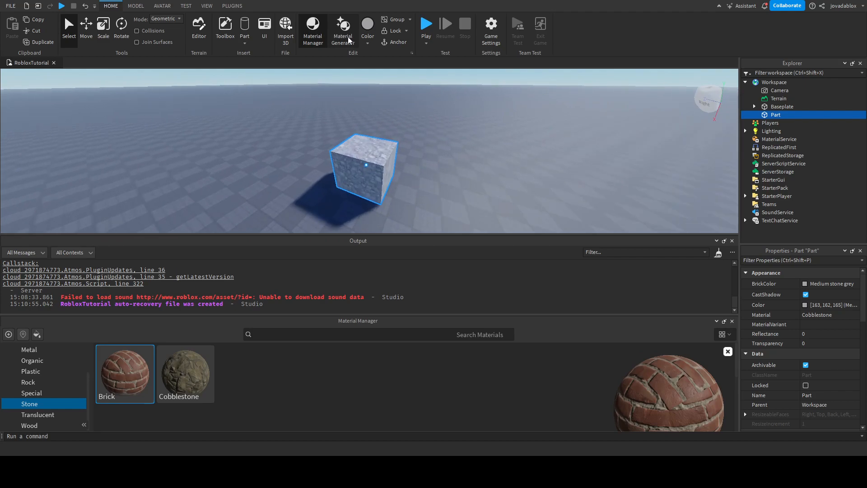
Generate materials from the prompt "Anime Grass" in the Material Generator, preview the first result on the block and dismiss the preview.
{"action": "left_click", "coordinate": [348, 40]}
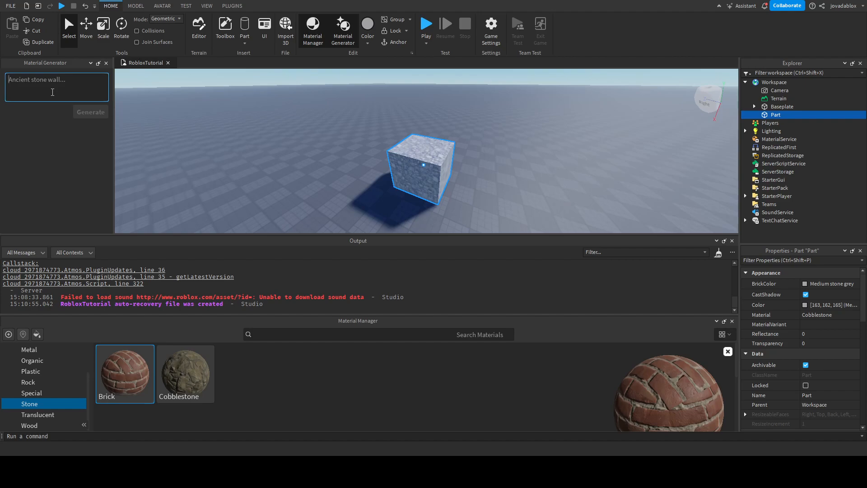
{"action": "type", "text": "Anime"}
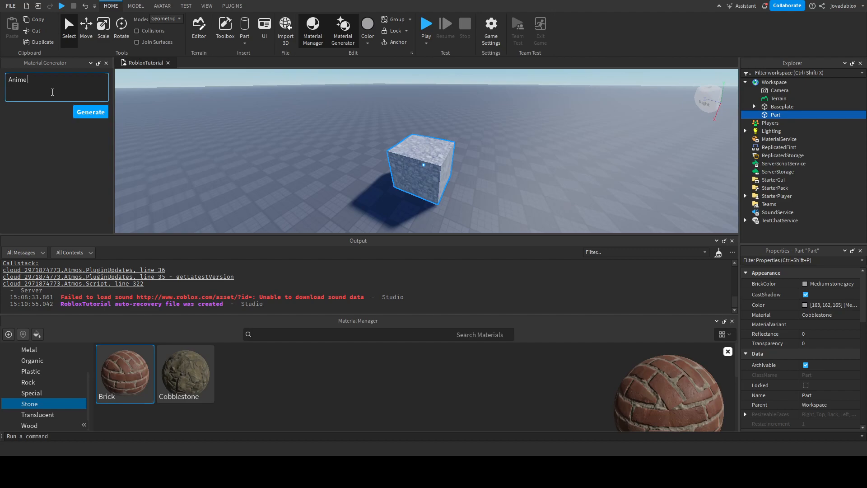
{"action": "type", "text": " Grass"}
{"action": "left_click", "coordinate": [91, 112]}
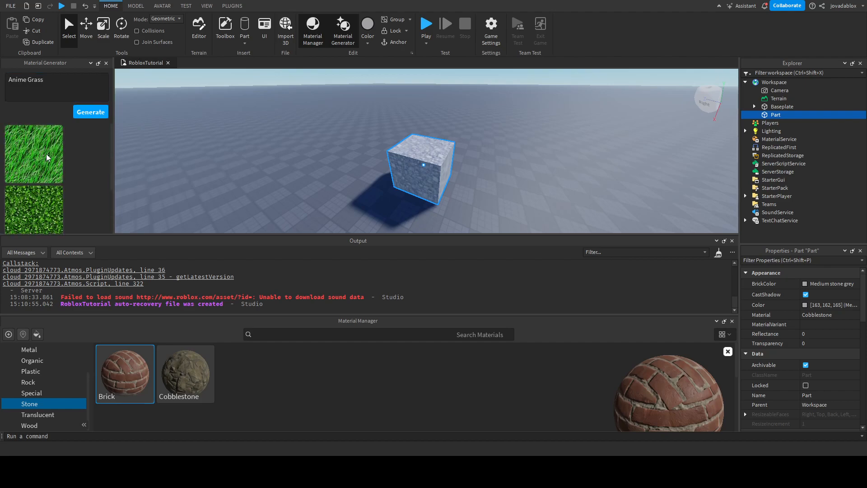
{"action": "left_click", "coordinate": [44, 152]}
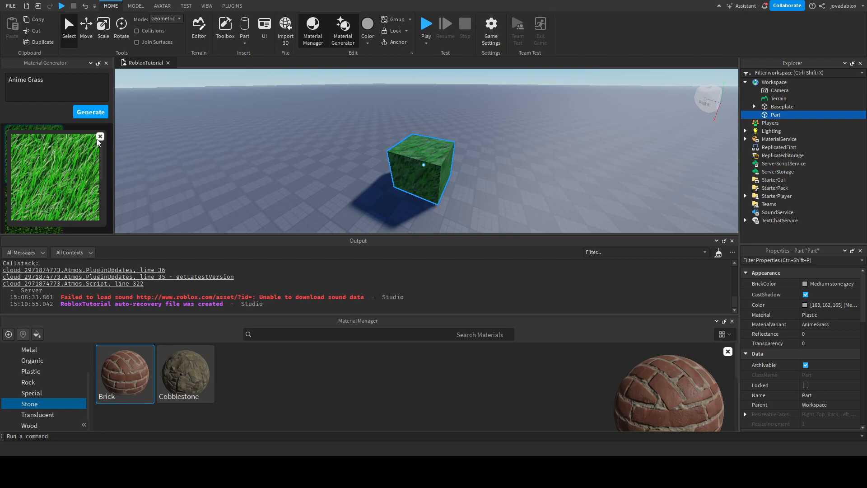
{"action": "scroll", "coordinate": [93, 179], "scroll_direction": "down", "scroll_amount": 3}
{"action": "scroll", "coordinate": [94, 179], "scroll_direction": "up", "scroll_amount": 3}
{"action": "left_click", "coordinate": [100, 137]}
Select Cobblestone in the Material Manager and close both the Material Generator and the Material Manager.
{"action": "left_click", "coordinate": [204, 378]}
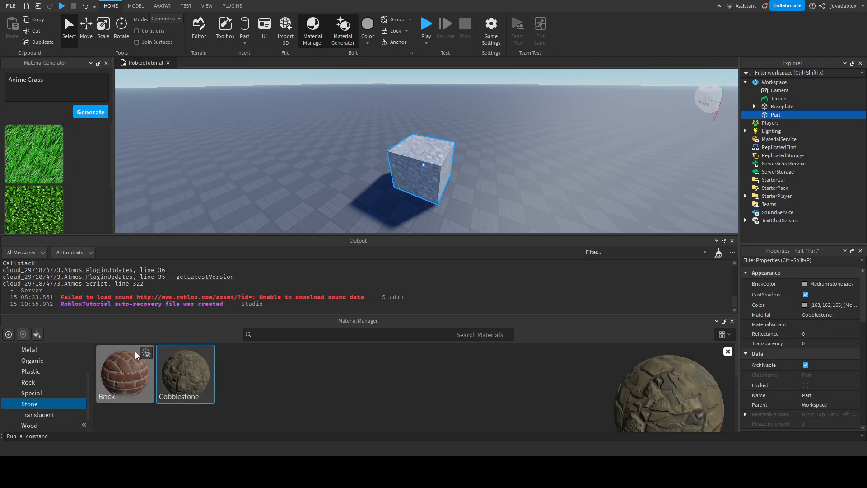
{"action": "left_click", "coordinate": [335, 44]}
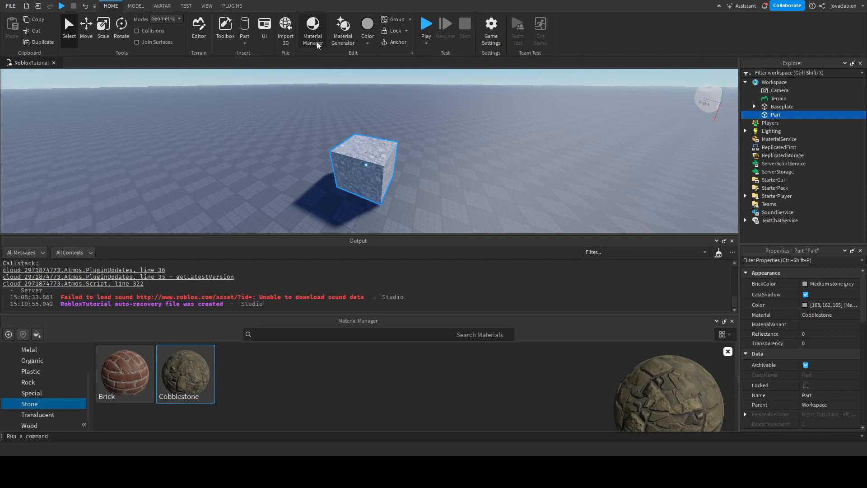
{"action": "left_click", "coordinate": [317, 43]}
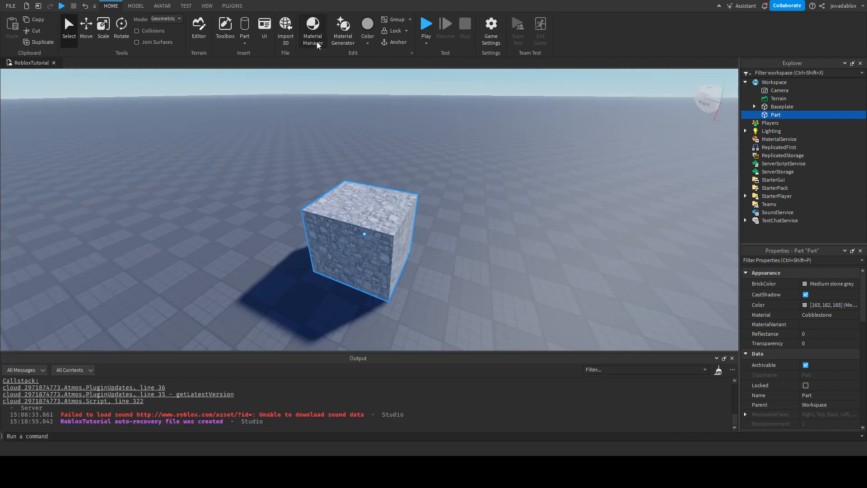
Recolour the block with the preset colours Lime green, Deep blue and finally Really red.
{"action": "left_click", "coordinate": [364, 45]}
{"action": "left_click", "coordinate": [425, 88]}
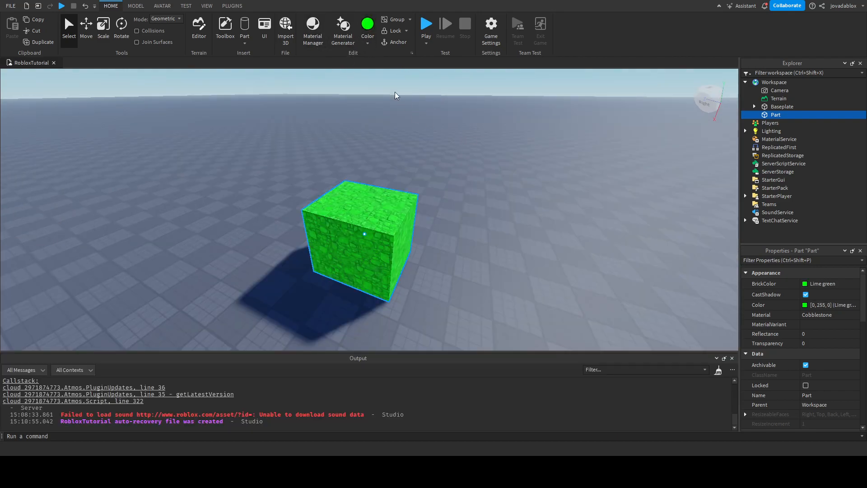
{"action": "left_click", "coordinate": [457, 61]}
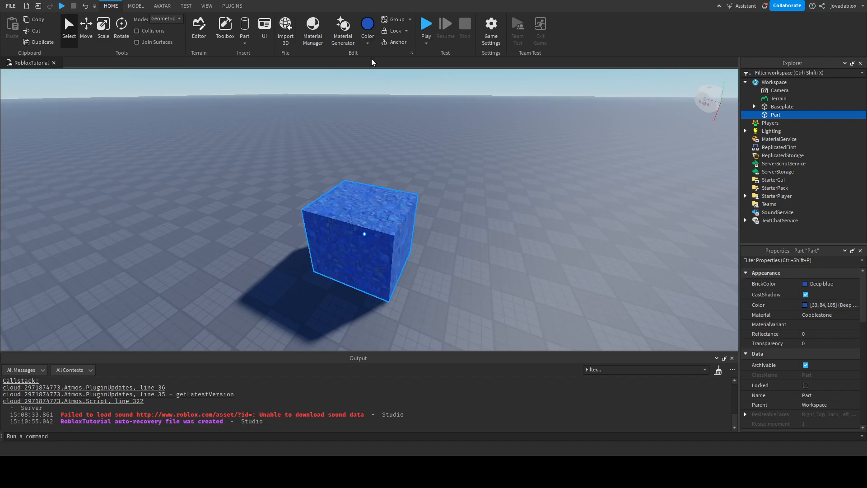
{"action": "left_click", "coordinate": [492, 121]}
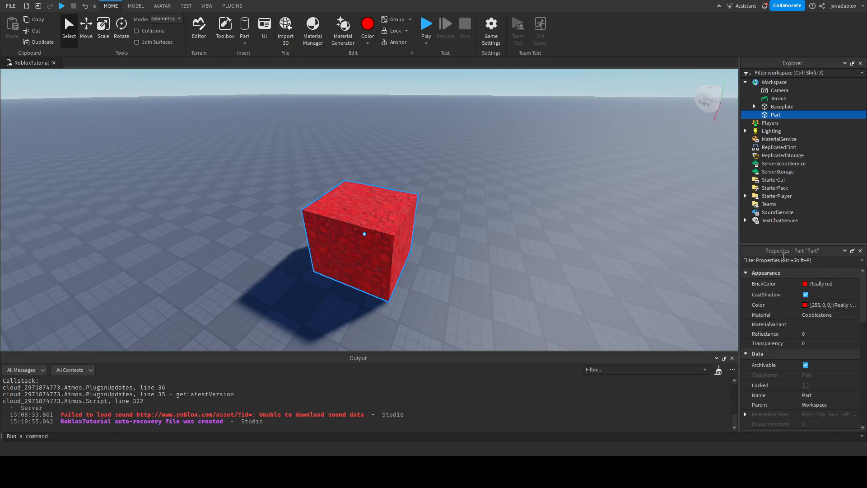
Set the block's Color property to the custom green [56, 255, 63].
{"action": "scroll", "coordinate": [804, 326], "scroll_direction": "down", "scroll_amount": 1}
{"action": "scroll", "coordinate": [804, 326], "scroll_direction": "up", "scroll_amount": 1}
{"action": "left_click", "coordinate": [795, 307]}
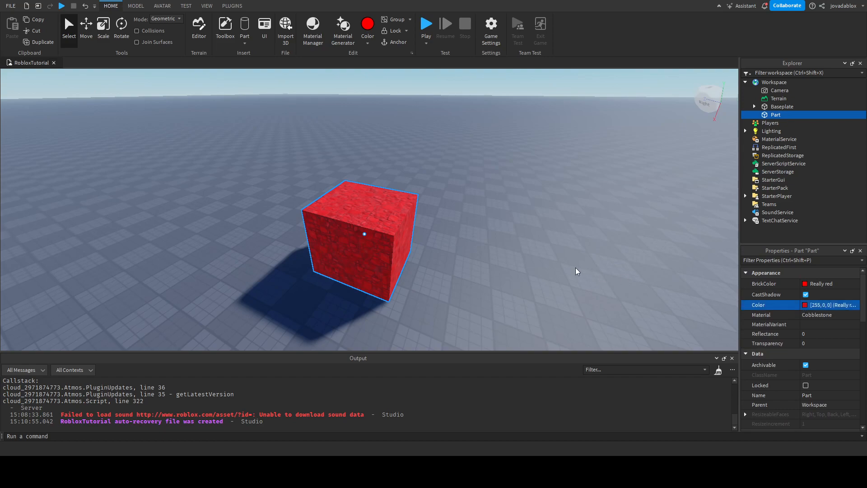
{"action": "left_click", "coordinate": [494, 177]}
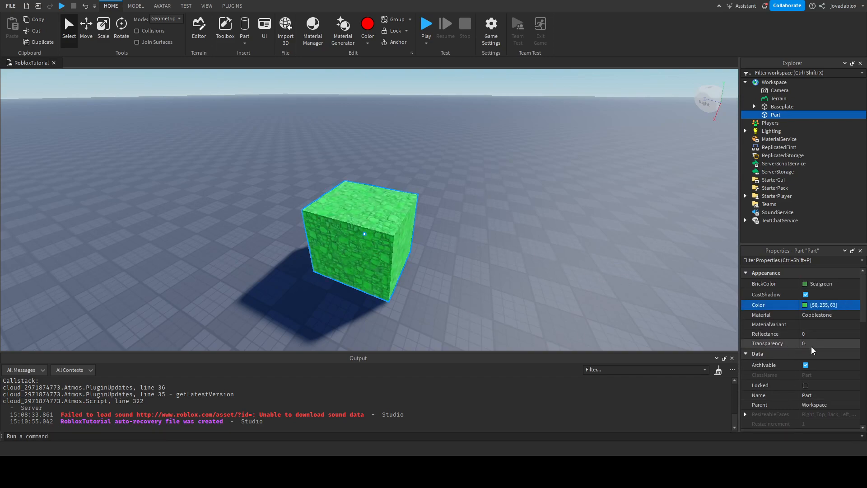
Change the block's Material property to Basalt and finally to Ice.
{"action": "scroll", "coordinate": [810, 351], "scroll_direction": "down", "scroll_amount": 1}
{"action": "left_click", "coordinate": [804, 286]}
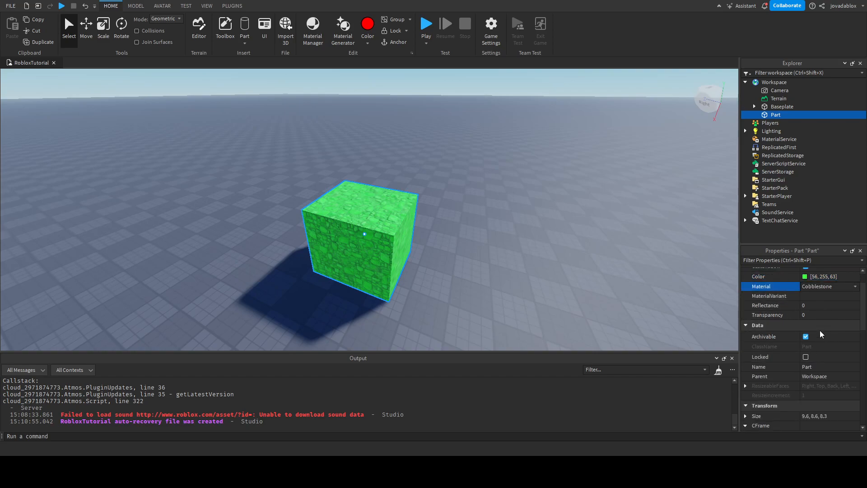
{"action": "left_click", "coordinate": [812, 300]}
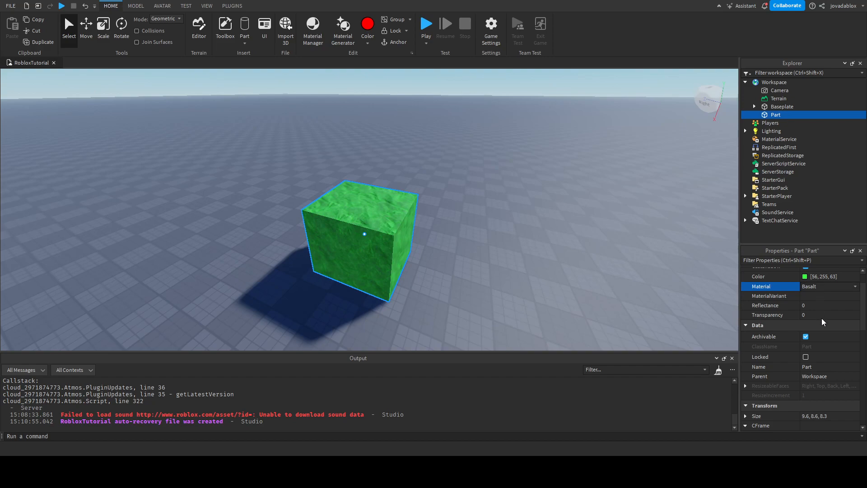
{"action": "left_click", "coordinate": [816, 319]}
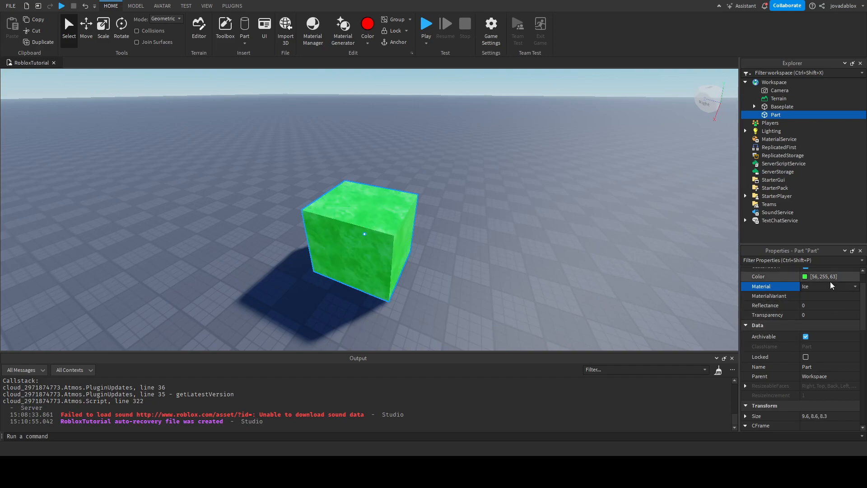
Set the block's Color property to the custom light blue [47, 234, 255].
{"action": "scroll", "coordinate": [809, 289], "scroll_direction": "up", "scroll_amount": 1}
{"action": "left_click", "coordinate": [808, 306]}
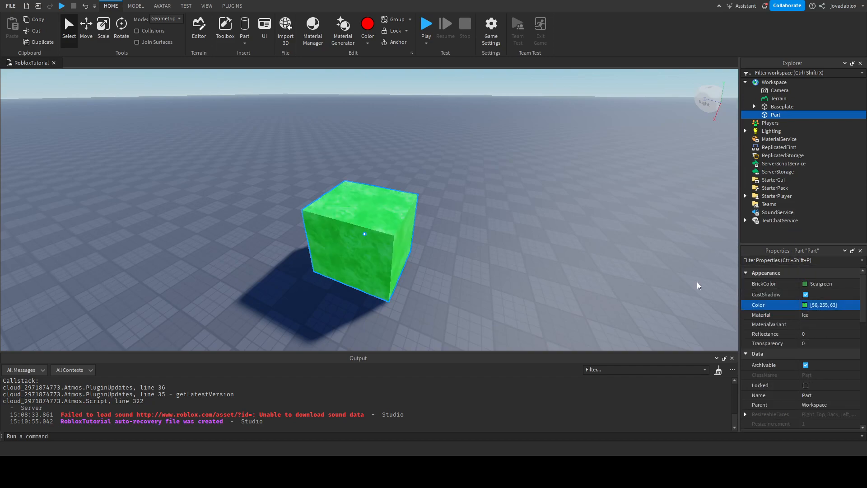
{"action": "left_click_drag", "start_coordinate": [480, 180], "coordinate": [477, 163]}
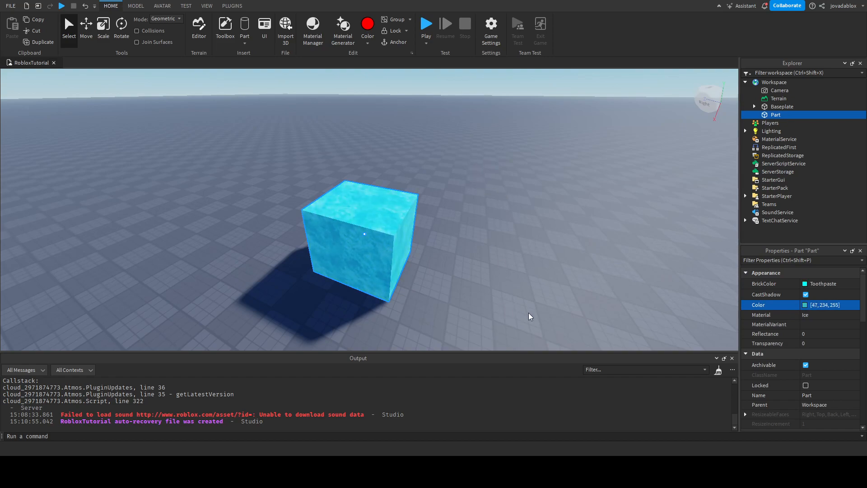
Lengthen the block along X by setting its Size property to 20.6, 8.6, 8.3.
{"action": "scroll", "coordinate": [836, 322], "scroll_direction": "down", "scroll_amount": 4}
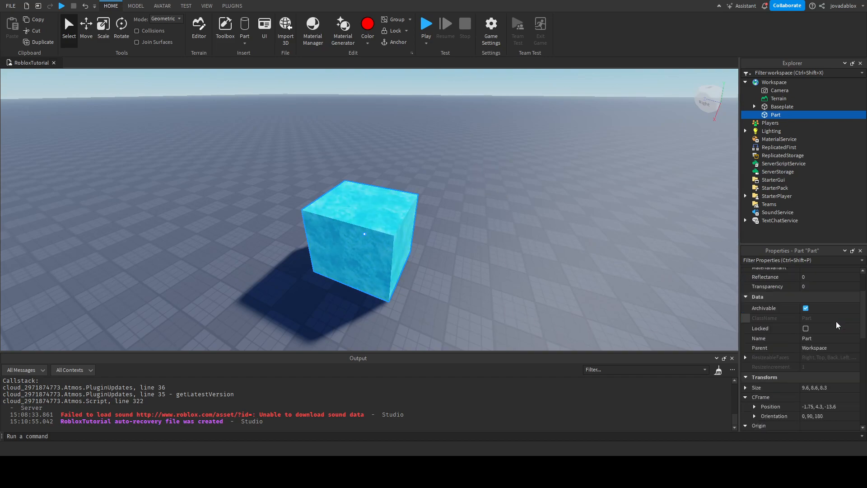
{"action": "scroll", "coordinate": [820, 329], "scroll_direction": "up", "scroll_amount": 2}
{"action": "scroll", "coordinate": [809, 324], "scroll_direction": "down", "scroll_amount": 1}
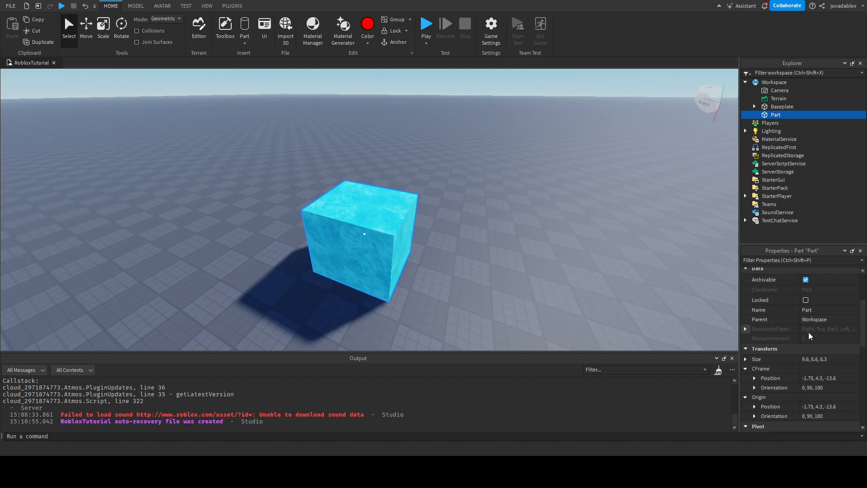
{"action": "scroll", "coordinate": [807, 350], "scroll_direction": "down", "scroll_amount": 2}
{"action": "left_click", "coordinate": [807, 302]}
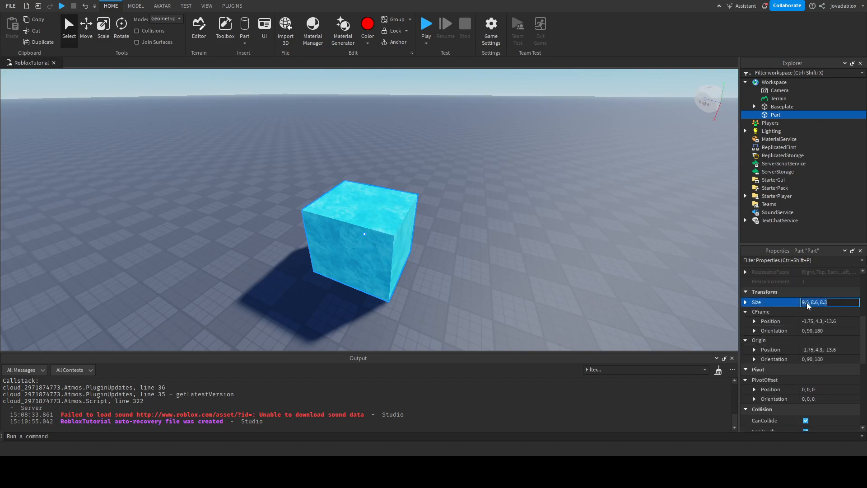
{"action": "left_click", "coordinate": [809, 306]}
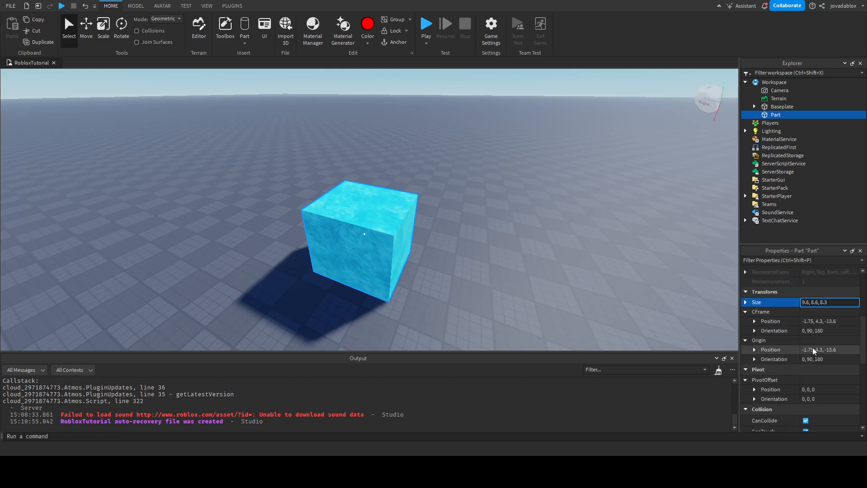
{"action": "type", "text": "2"}
{"action": "key", "text": "Delete"}
{"action": "type", "text": "0"}
{"action": "key", "text": "Return"}
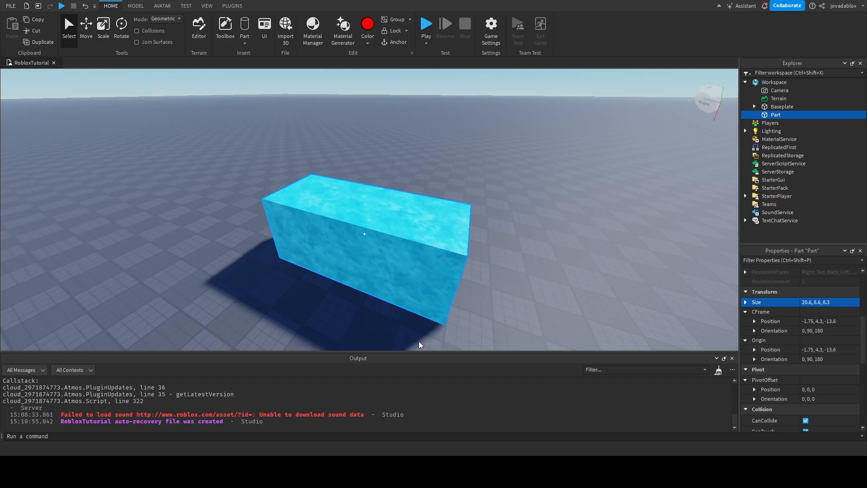
Extend the block along Z by setting its Size property to 20.6, 8.6, 20.3.
{"action": "left_click", "coordinate": [822, 302]}
{"action": "left_click", "coordinate": [823, 302]}
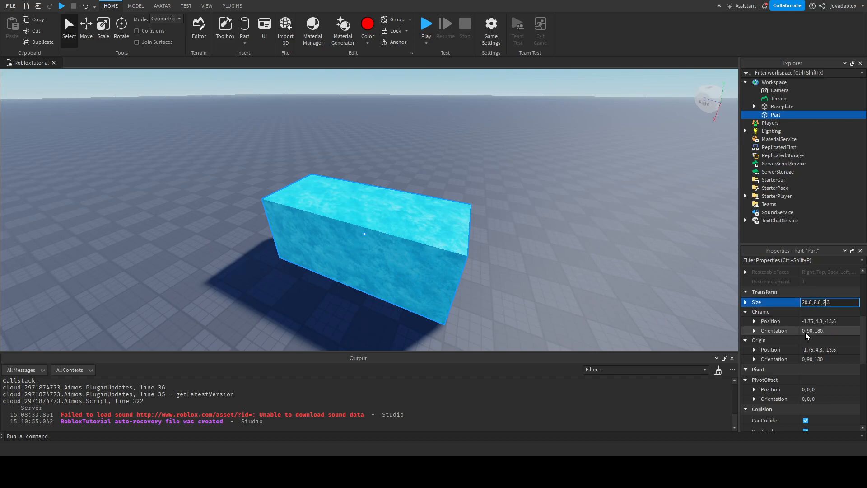
{"action": "type", "text": "0"}
{"action": "key", "text": "Return"}
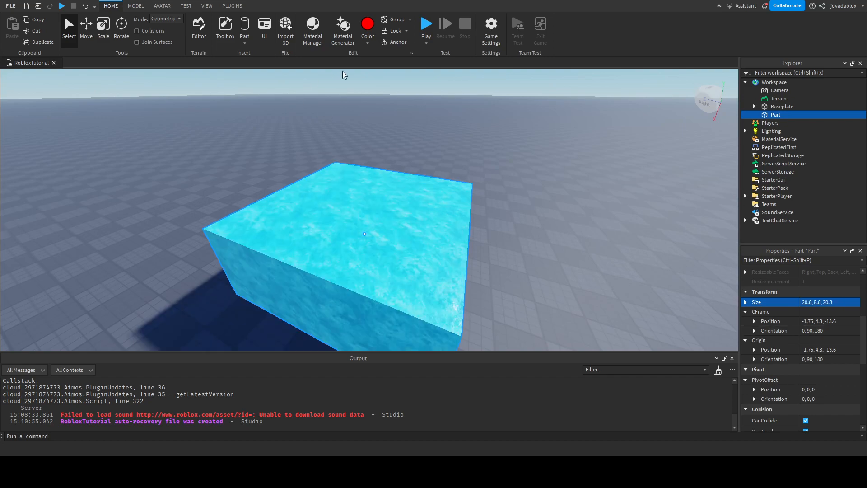
Examine the resized block and review its pivot, collision, part and assembly properties, including CanCollide.
{"action": "key", "text": "s"}
{"action": "right_click_drag", "start_coordinate": [466, 175], "coordinate": [466, 174]}
{"action": "key", "text": "w"}
{"action": "key", "text": "s"}
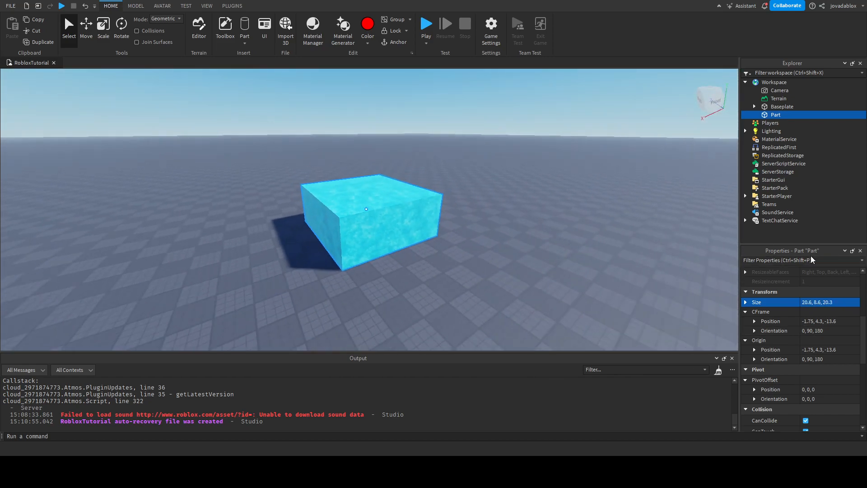
{"action": "scroll", "coordinate": [800, 341], "scroll_direction": "down", "scroll_amount": 3}
{"action": "scroll", "coordinate": [787, 324], "scroll_direction": "down", "scroll_amount": 3}
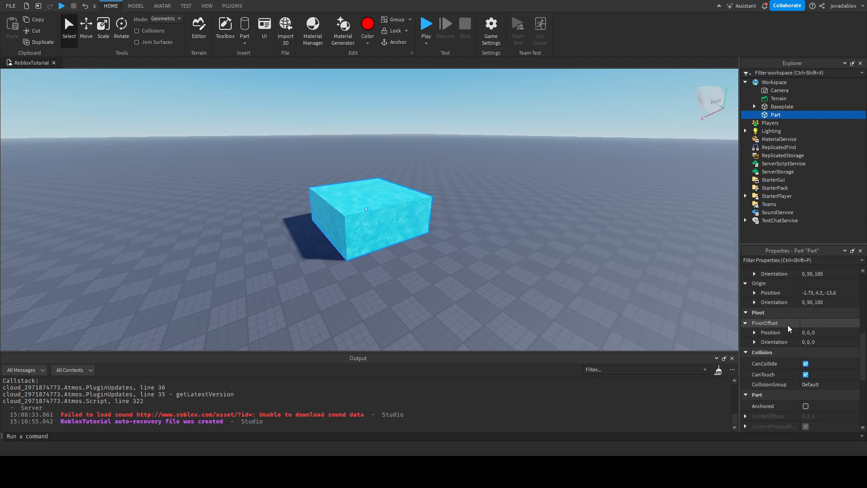
{"action": "scroll", "coordinate": [789, 327], "scroll_direction": "down", "scroll_amount": 3}
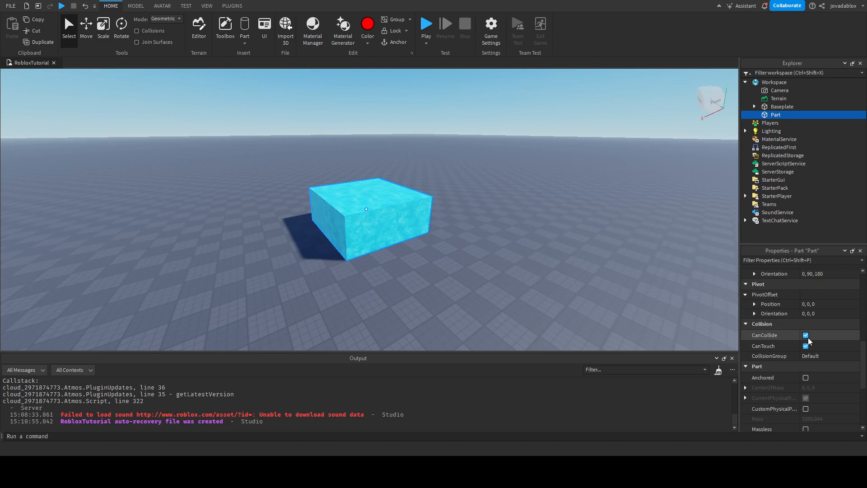
{"action": "left_click", "coordinate": [809, 338]}
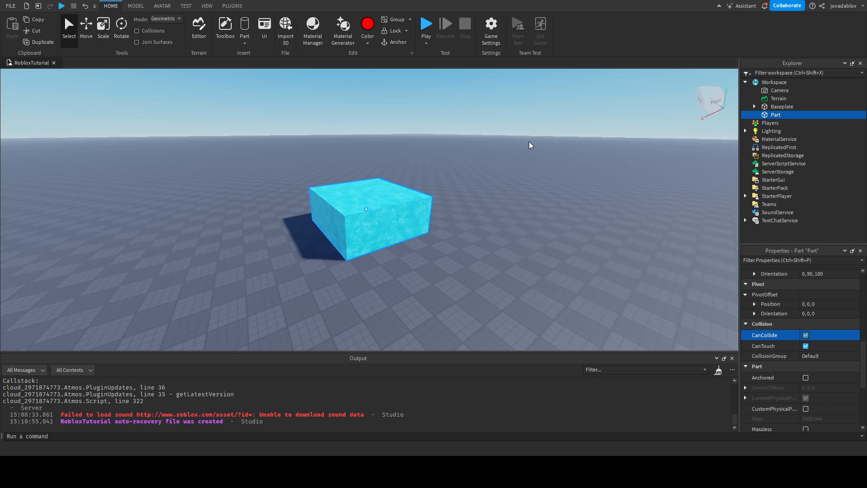
{"action": "scroll", "coordinate": [793, 319], "scroll_direction": "down", "scroll_amount": 6}
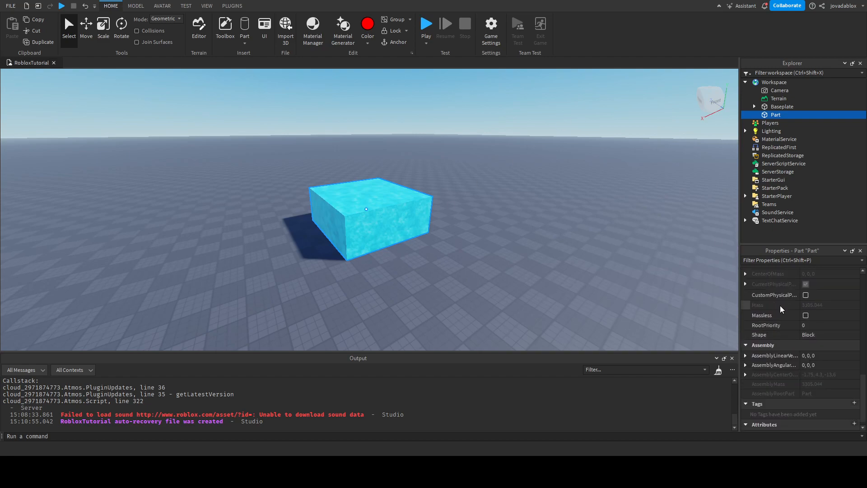
{"action": "scroll", "coordinate": [779, 305], "scroll_direction": "up", "scroll_amount": 6}
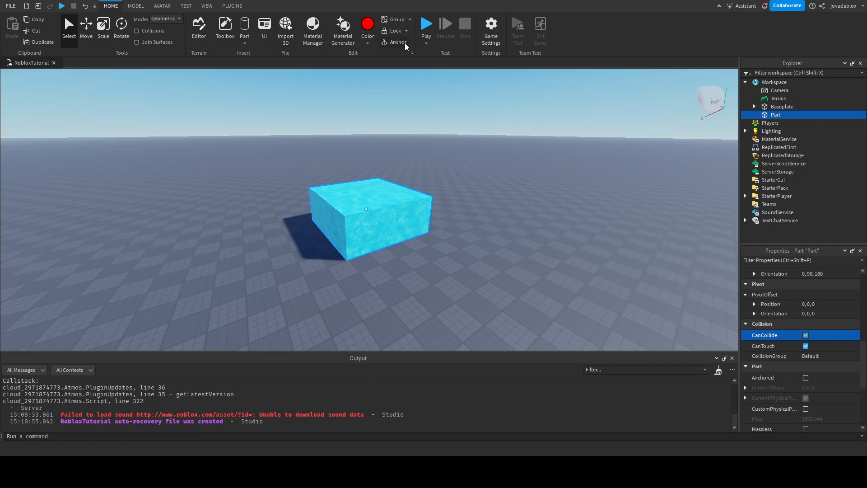
Shift the block slightly across the baseplate, lock it with the Lock tool and try to move it.
{"action": "left_click_drag", "start_coordinate": [395, 213], "coordinate": [397, 210]}
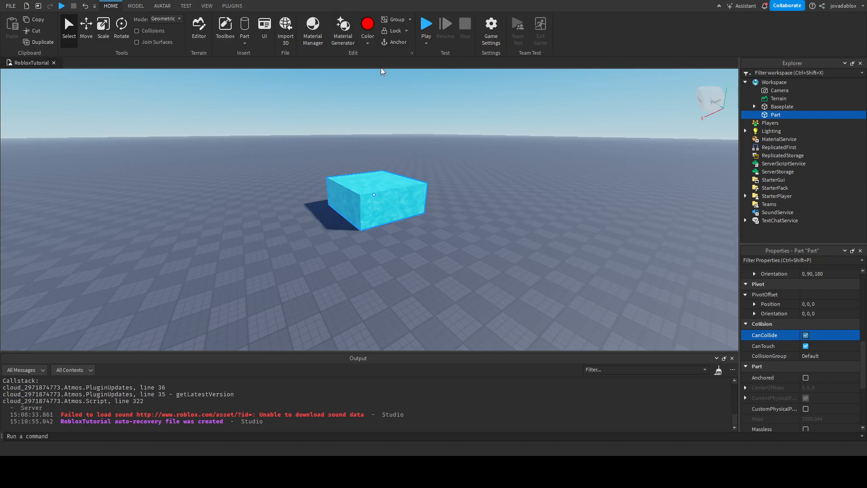
{"action": "left_click", "coordinate": [392, 32]}
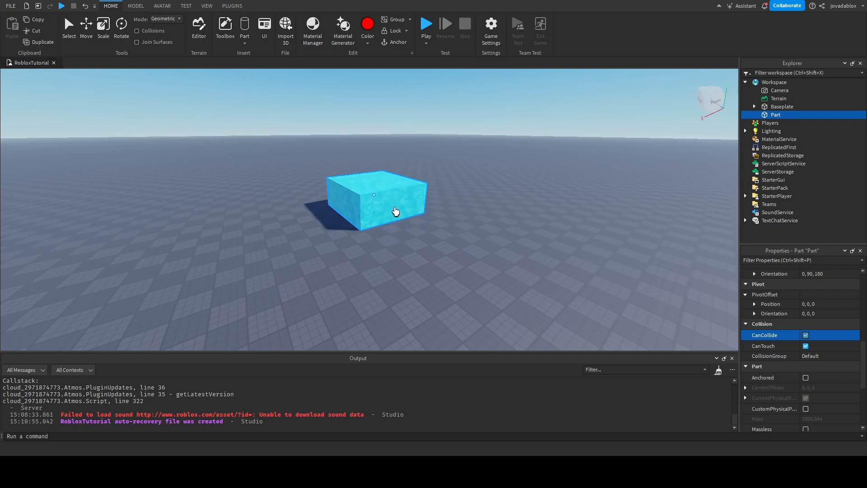
{"action": "left_click", "coordinate": [69, 28]}
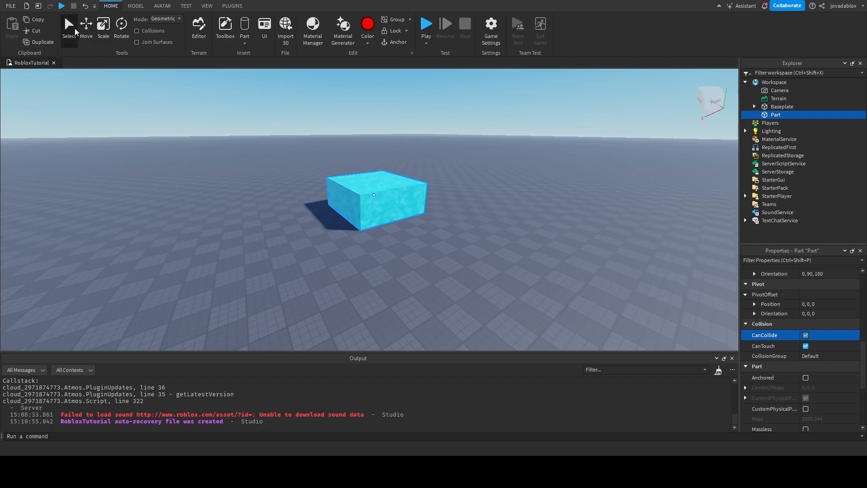
{"action": "left_click", "coordinate": [321, 189]}
{"action": "left_click_drag", "start_coordinate": [361, 180], "coordinate": [446, 195]}
Unlock the block with the Lock tool and move it slightly closer to the camera.
{"action": "left_click", "coordinate": [387, 32]}
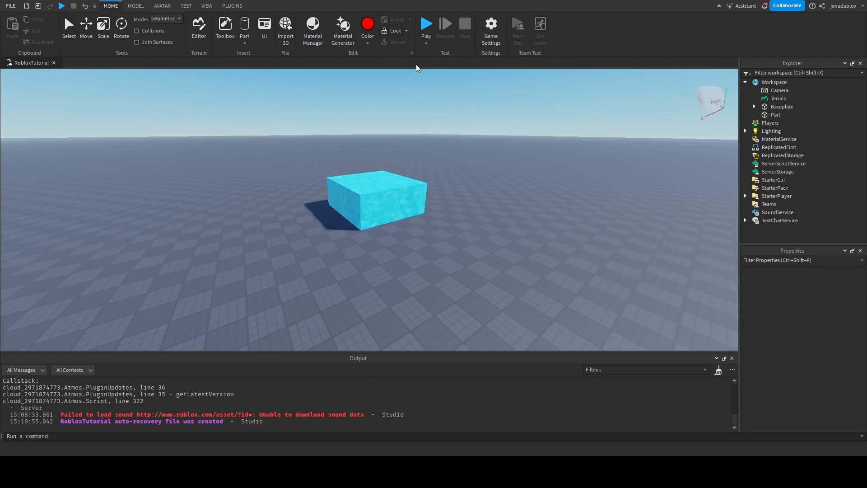
{"action": "left_click", "coordinate": [72, 28]}
{"action": "left_click_drag", "start_coordinate": [369, 210], "coordinate": [369, 247]}
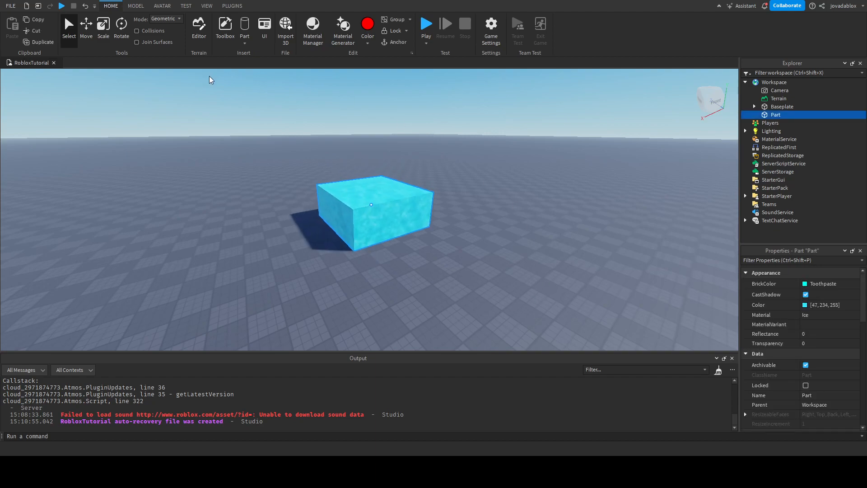
{"action": "left_click", "coordinate": [140, 6]}
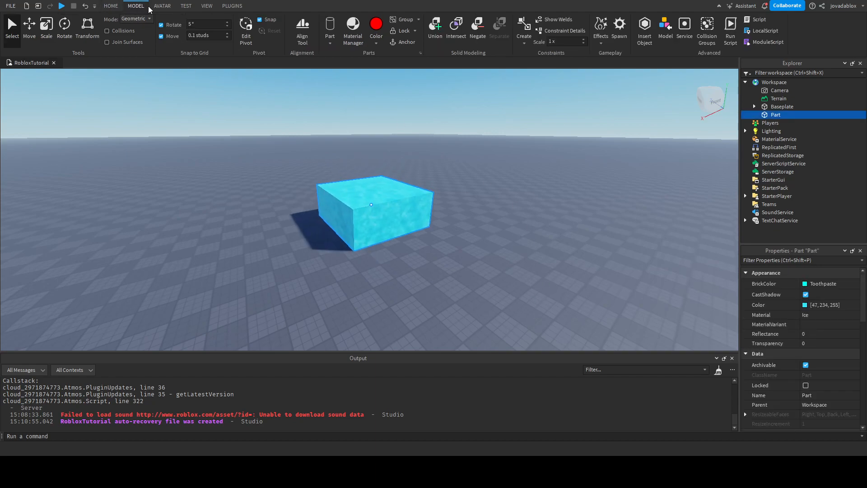
{"action": "left_click", "coordinate": [163, 6]}
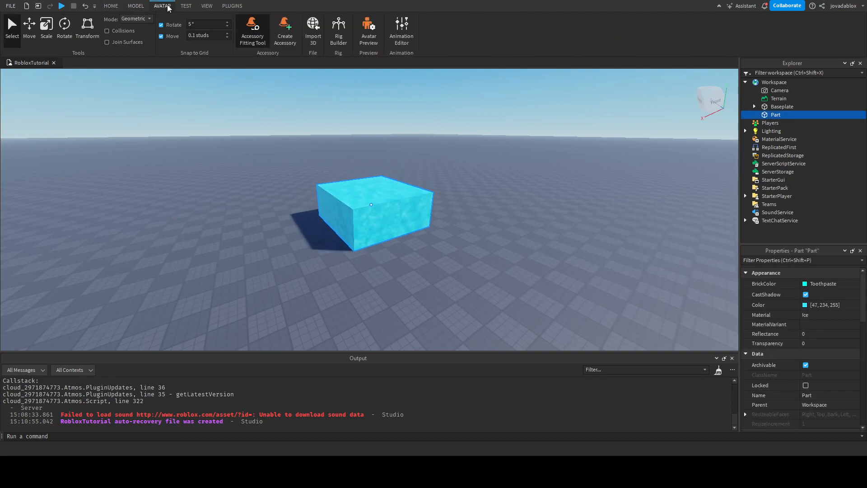
{"action": "left_click", "coordinate": [113, 6]}
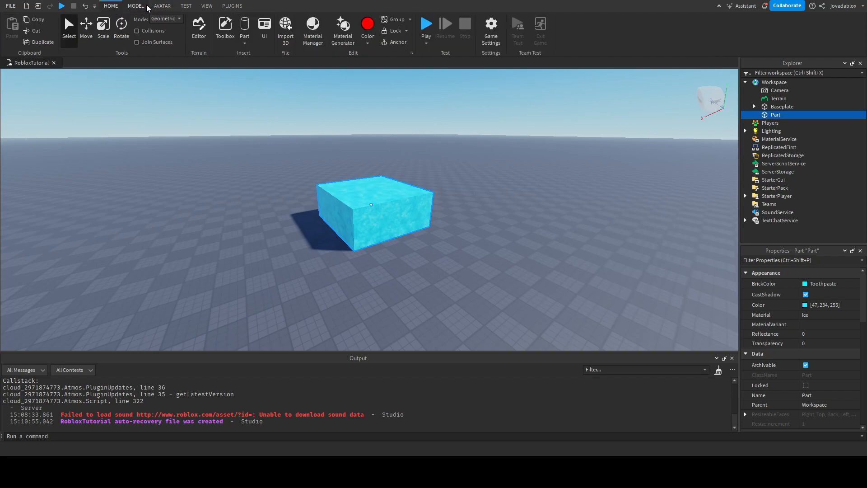
{"action": "left_click", "coordinate": [166, 6]}
{"action": "left_click", "coordinate": [209, 6]}
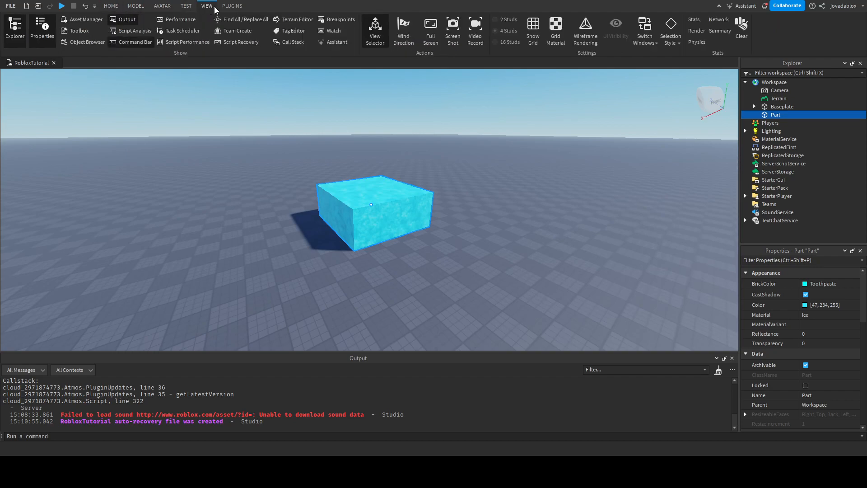
{"action": "left_click", "coordinate": [186, 7]}
{"action": "left_click", "coordinate": [135, 6]}
{"action": "left_click", "coordinate": [111, 6]}
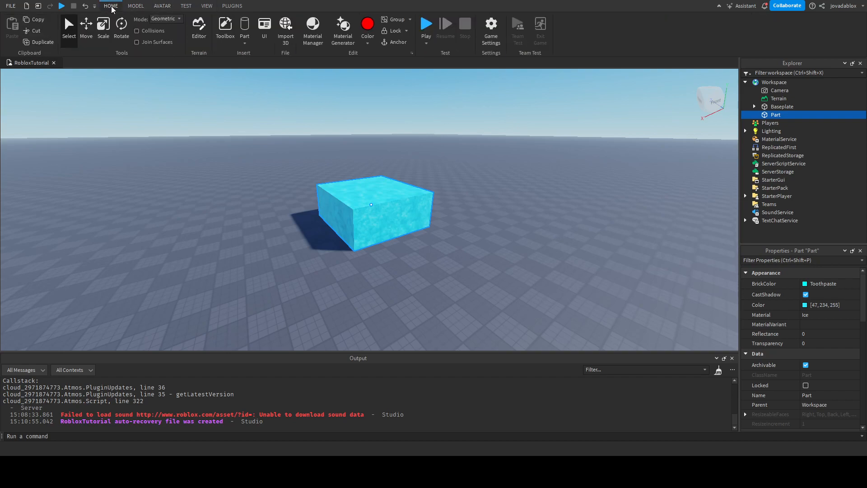